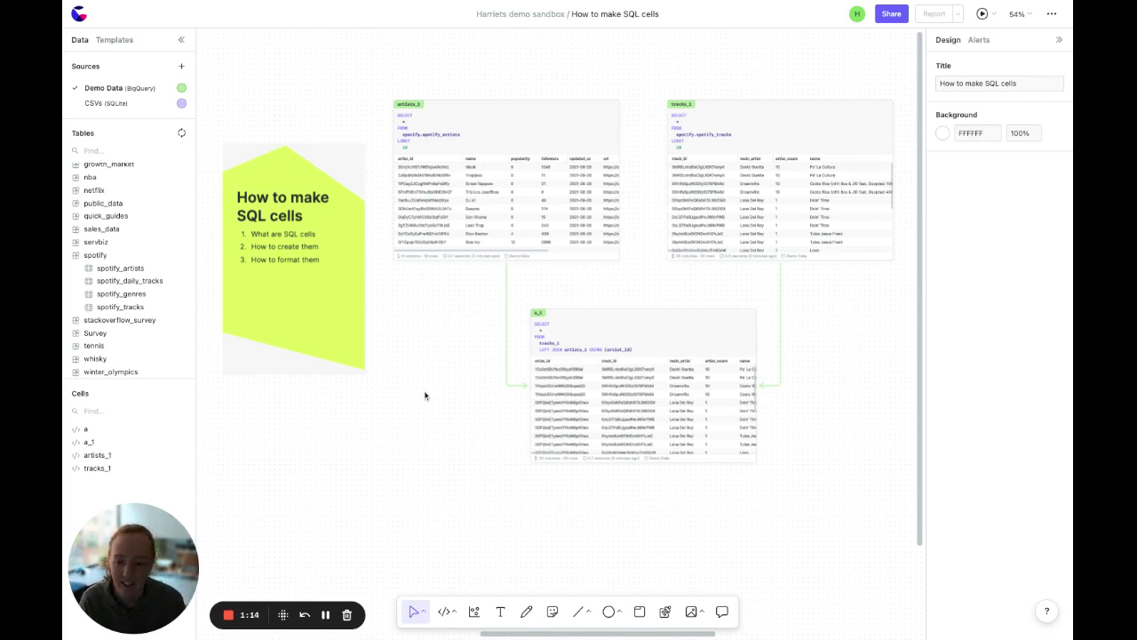
Delete the three existing query cells and add the spotify_artists and spotify_tracks tables to the canvas as new cells.
drag(423, 393, 736, 190)
key(Delete)
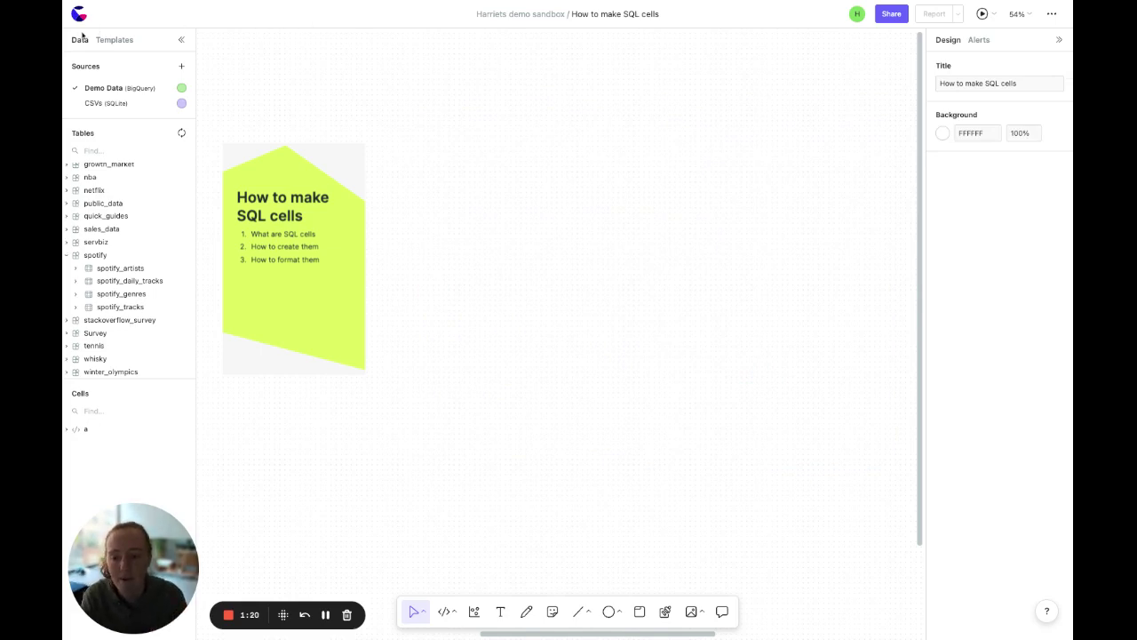
click(103, 271)
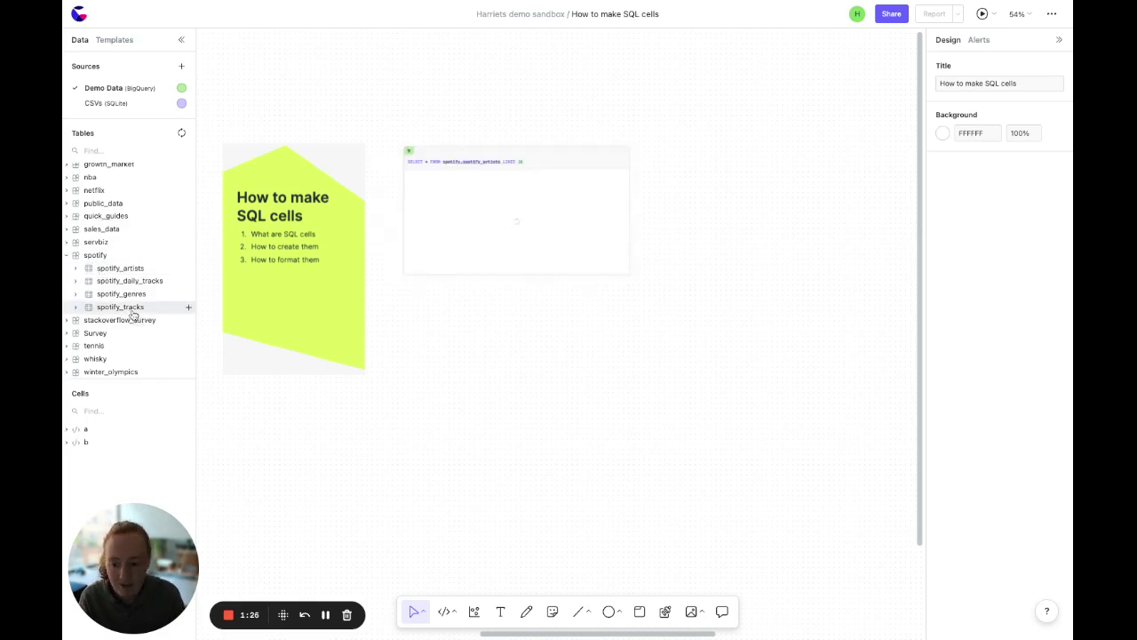
double_click(172, 308)
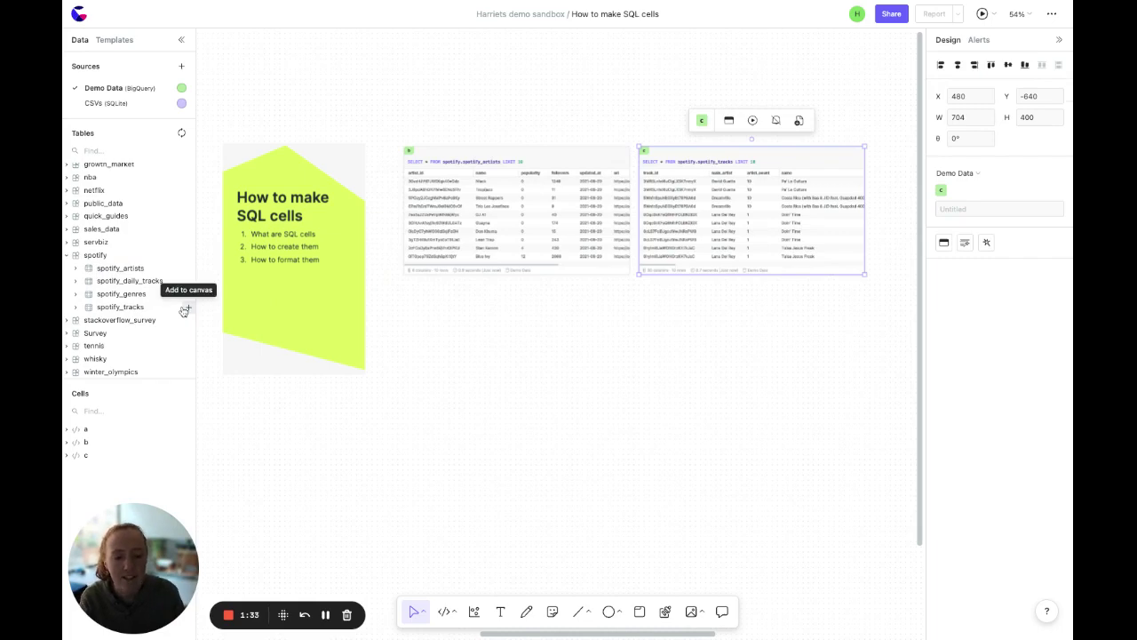
Create a child SQL cell from the spotify_tracks cell with the query "select * from c" and run it.
scroll(607, 398, right, 2)
scroll(607, 398, up, 4)
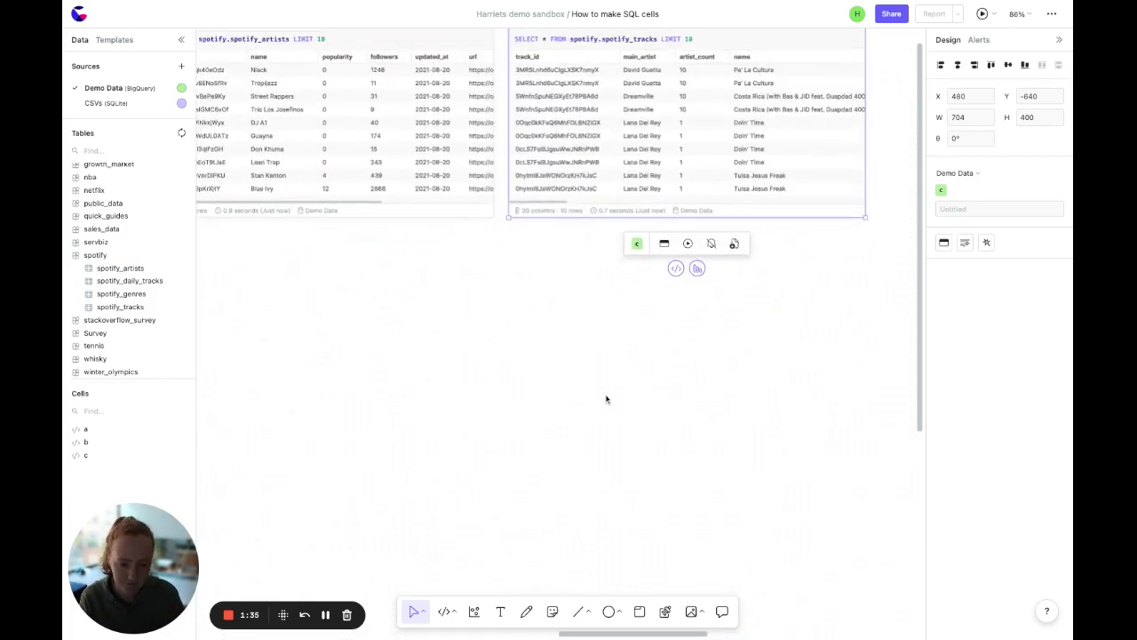
scroll(607, 399, right, 1)
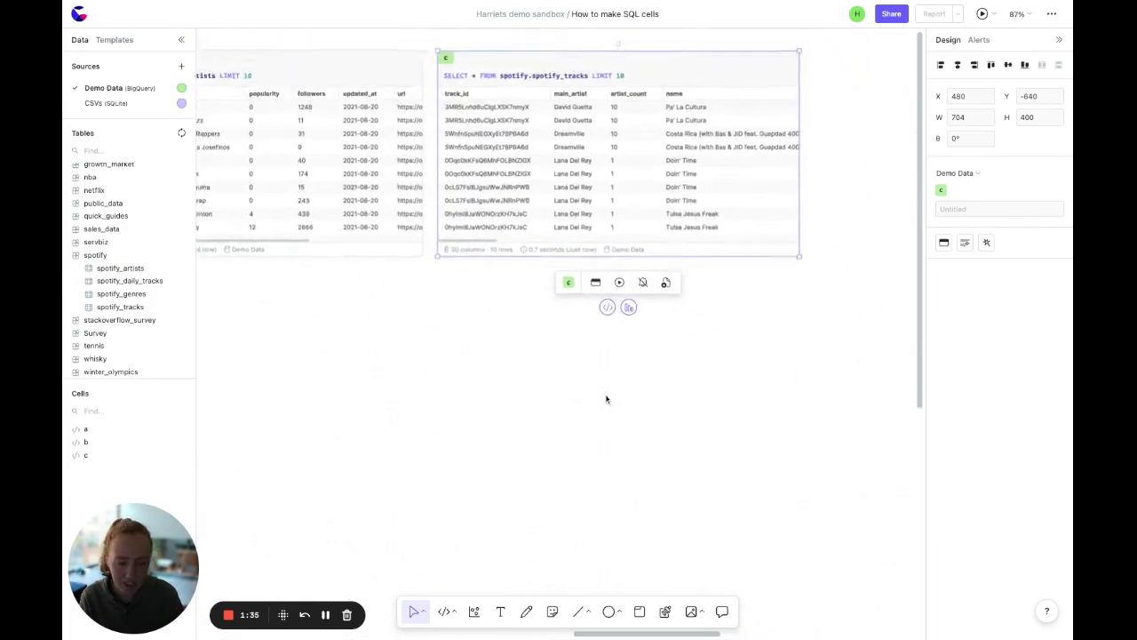
click(603, 313)
text(*)
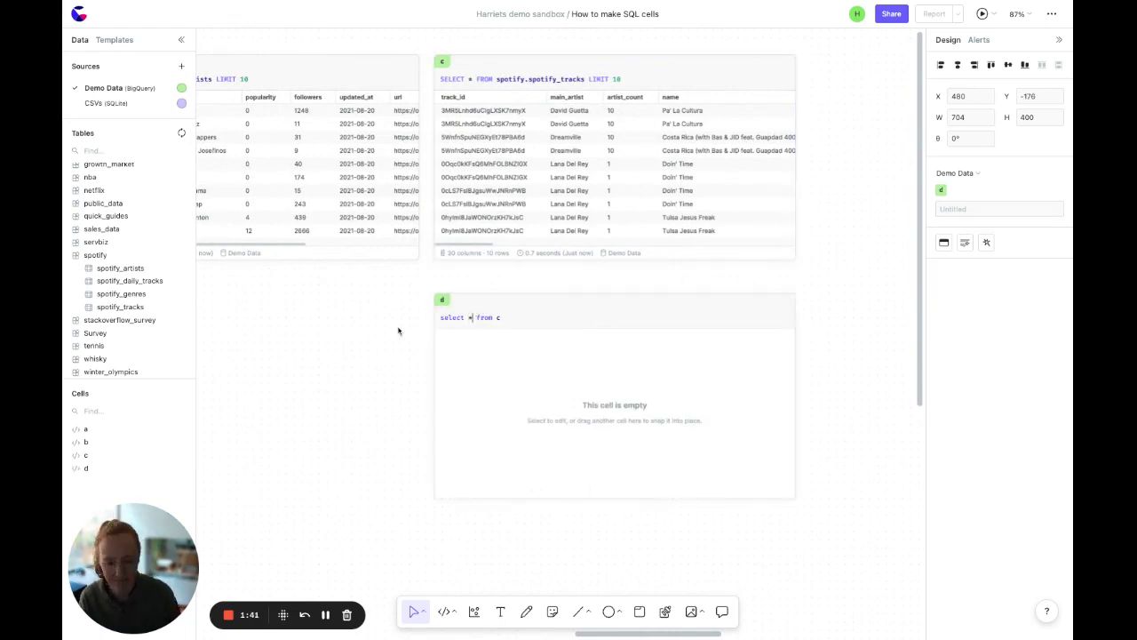
click(378, 333)
scroll(375, 334, left, 2)
scroll(376, 334, down, 2)
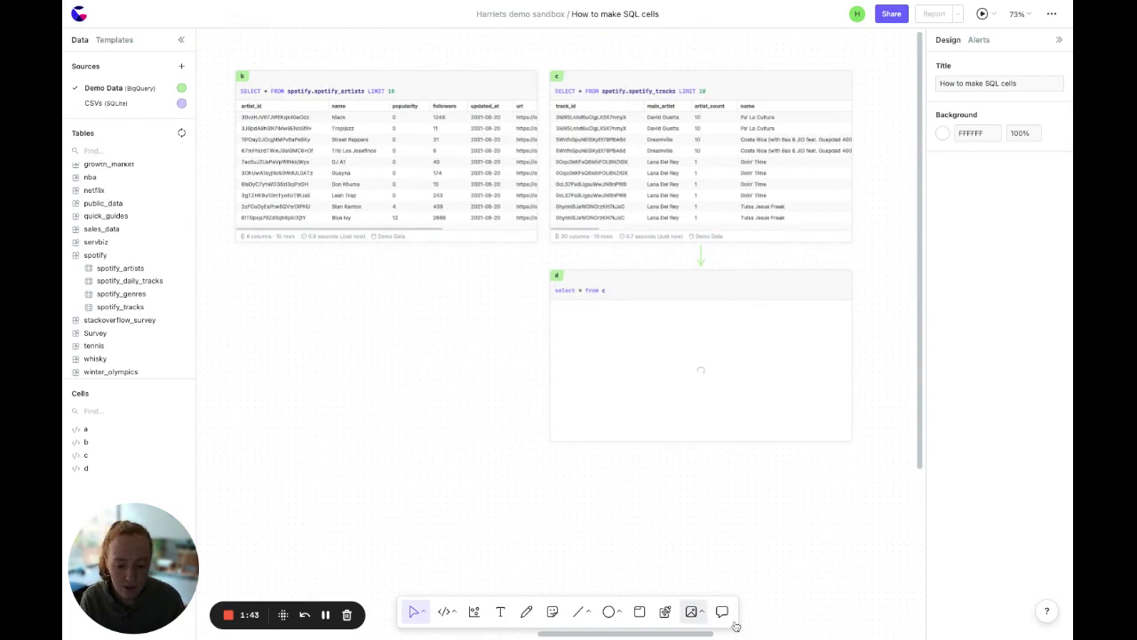
Place two empty SQL cells, one beneath the other, below the spotify_artists cell.
click(444, 611)
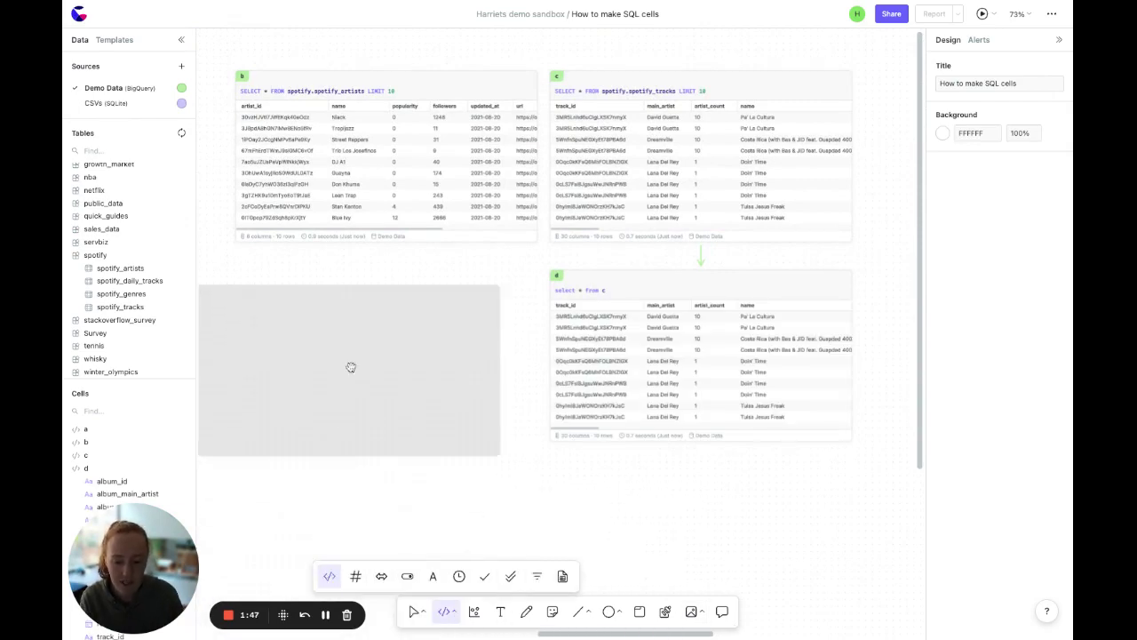
click(369, 354)
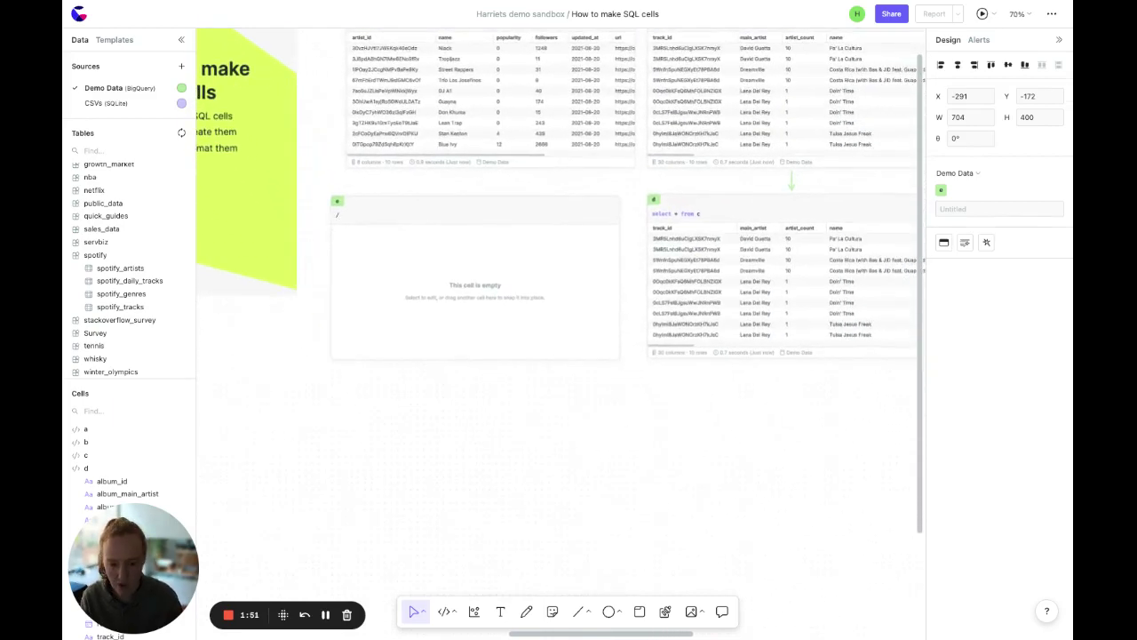
key(Escape)
key(slash)
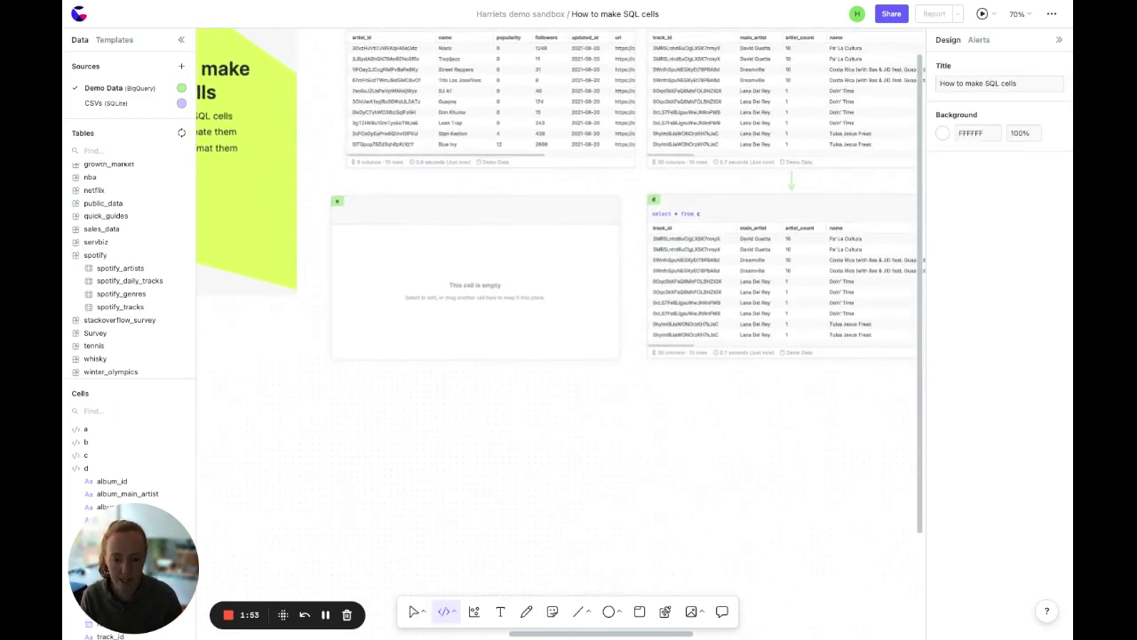
click(488, 462)
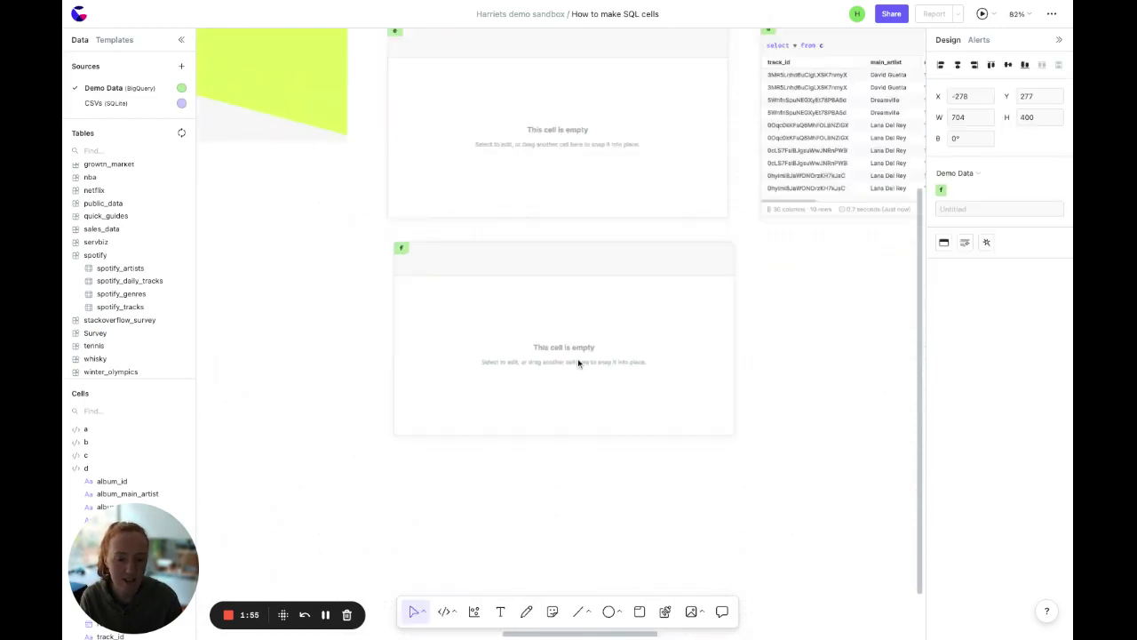
Delete the child query cell and the two empty SQL cells below the Spotify table cells.
key(ctrl+minus)
drag(566, 401, 394, 287)
key(Delete)
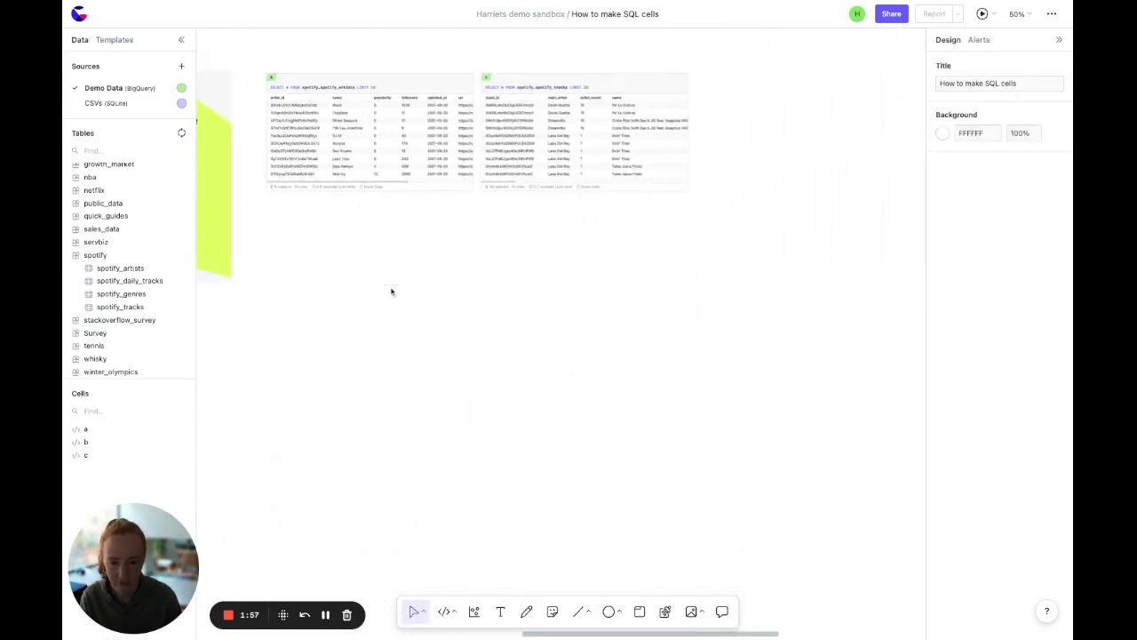
Rename the spotify_tracks query cell to "tracks".
scroll(391, 291, up, 8)
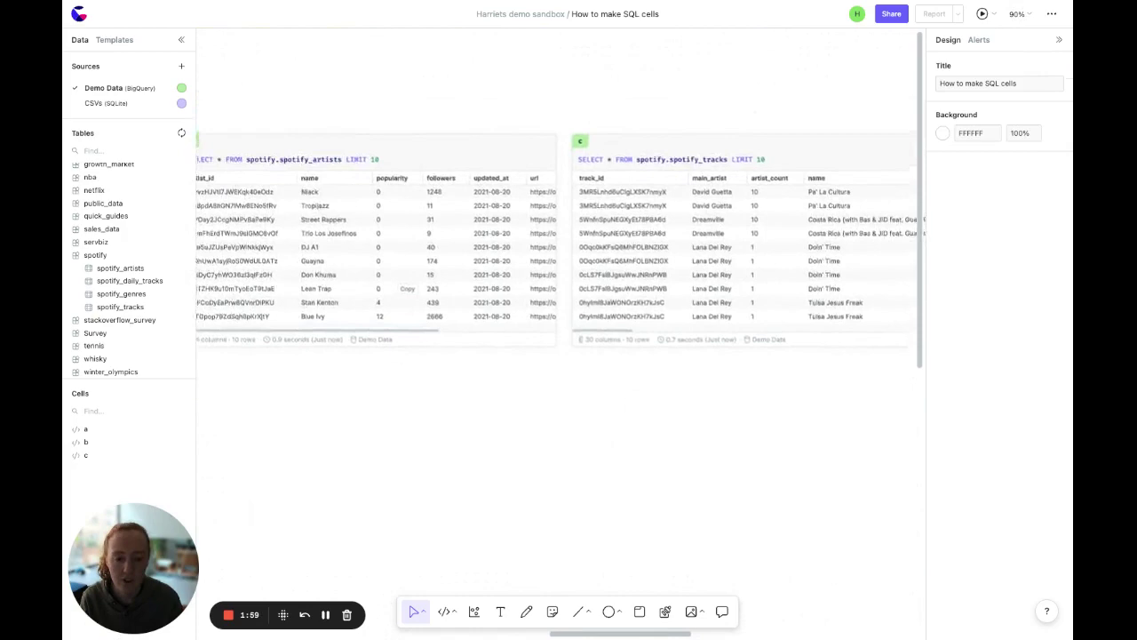
scroll(390, 282, up, 1)
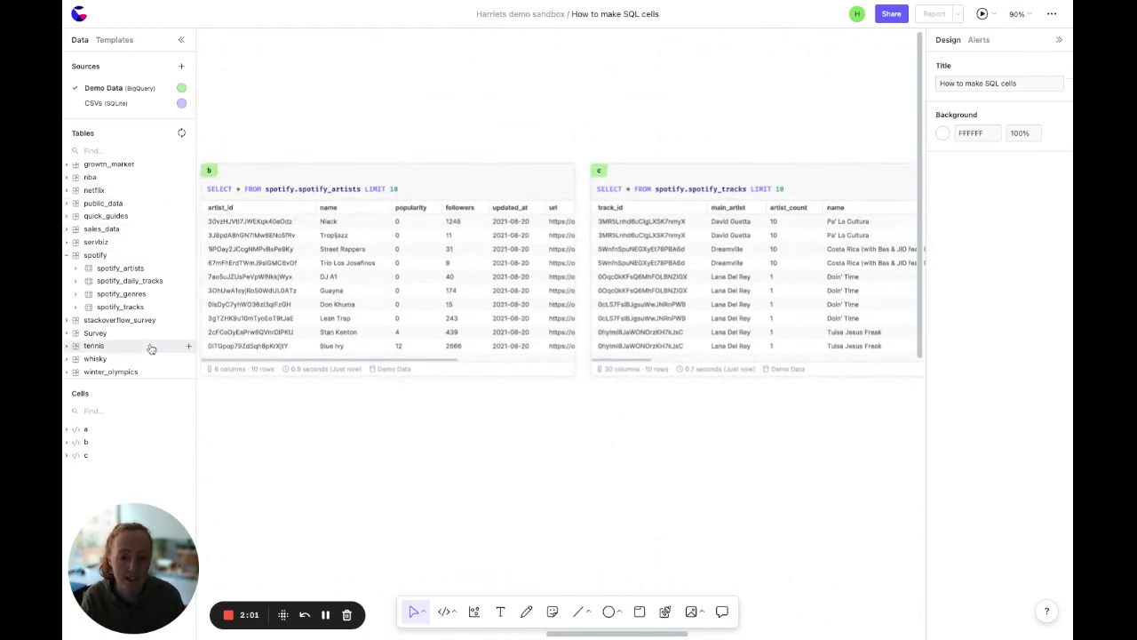
scroll(804, 200, up, 3)
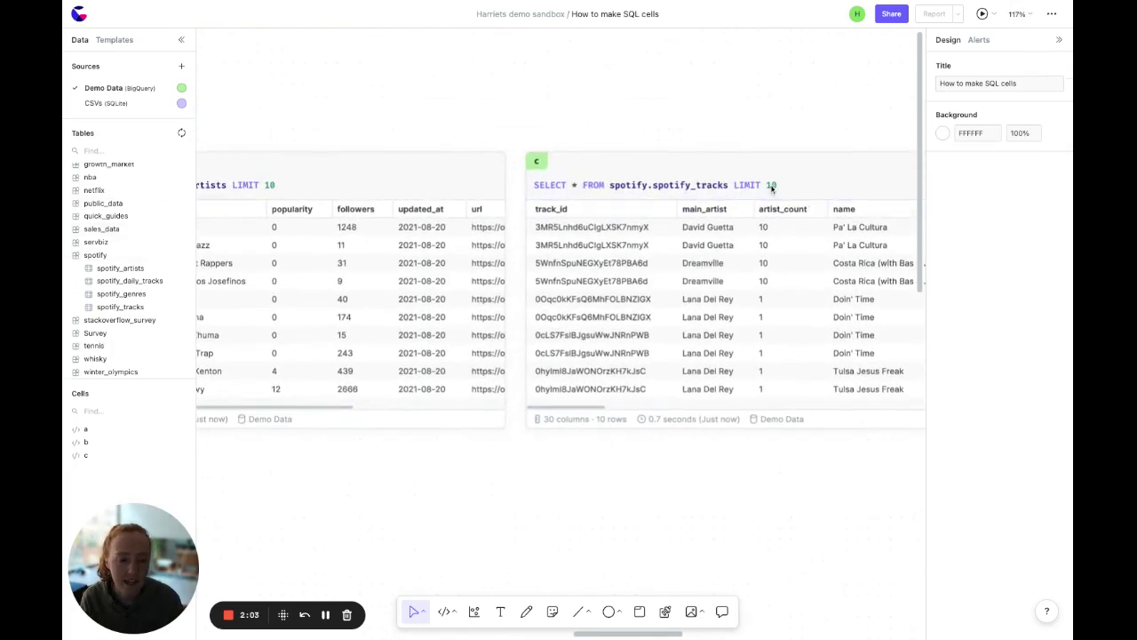
click(536, 162)
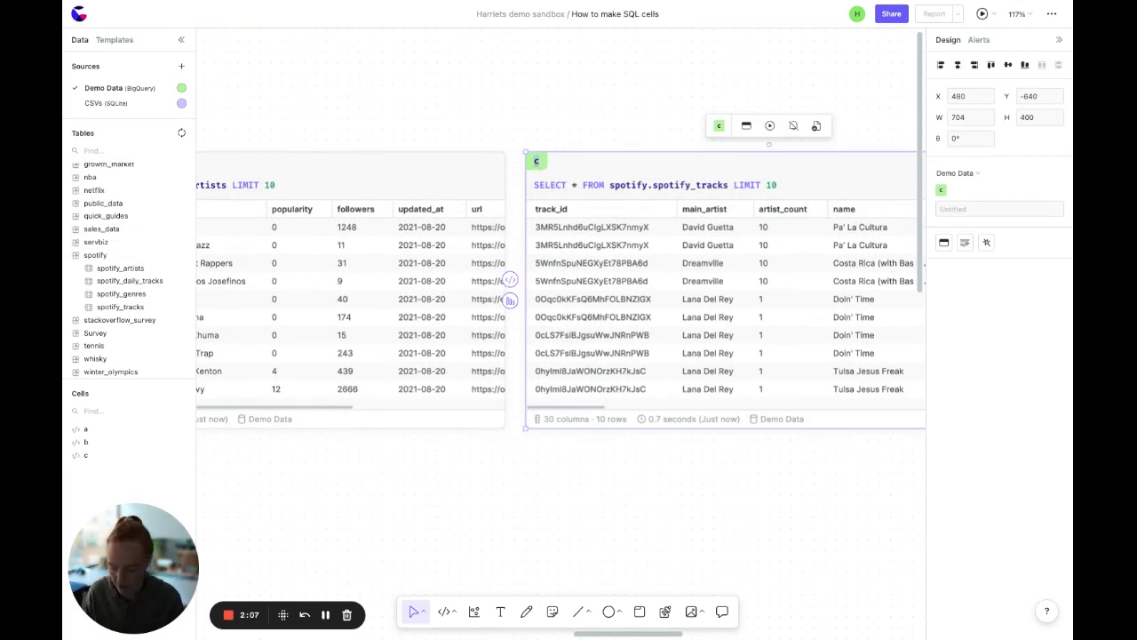
text(tracks)
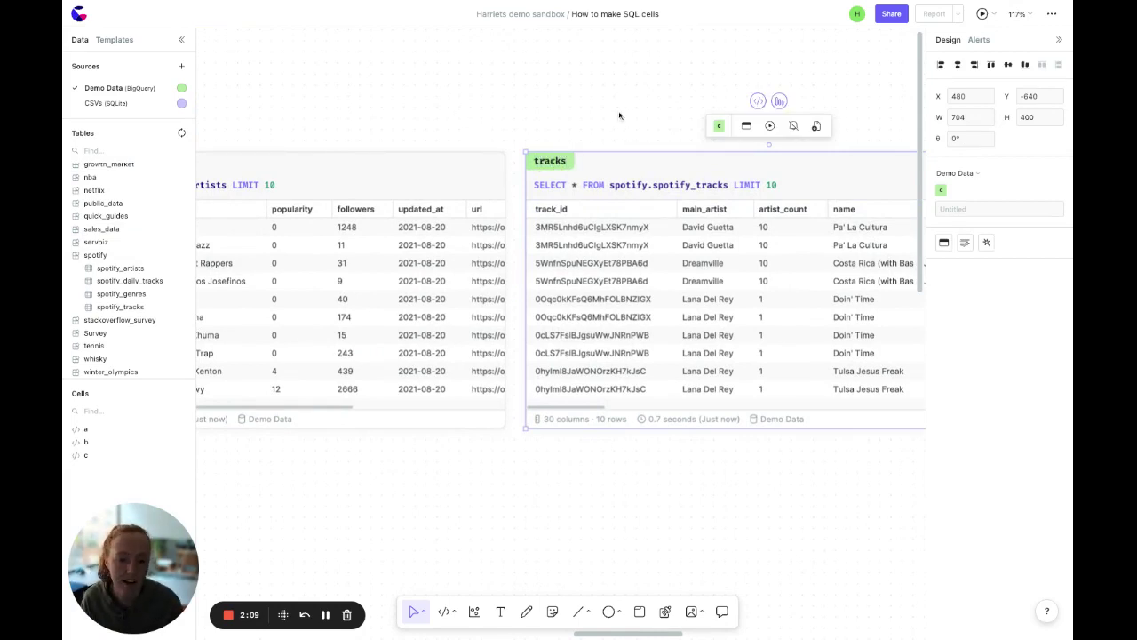
click(621, 114)
scroll(621, 115, right, 2)
scroll(621, 115, down, 2)
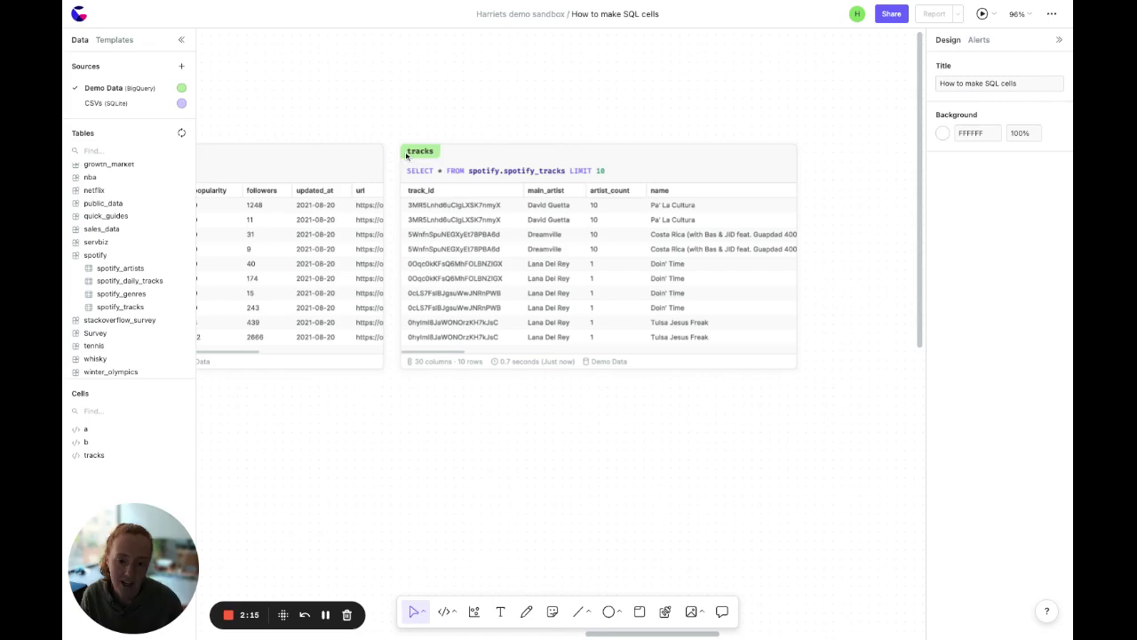
Create a child SQL cell from the tracks cell with the query "select * from tracks" and run it.
click(547, 330)
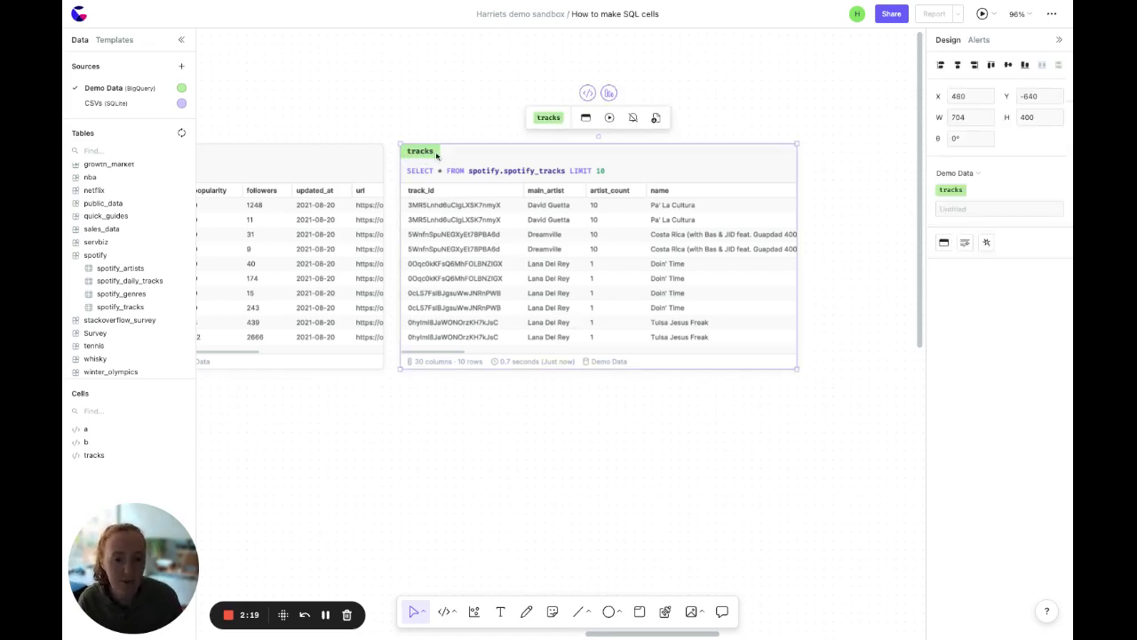
mouse_move(584, 365)
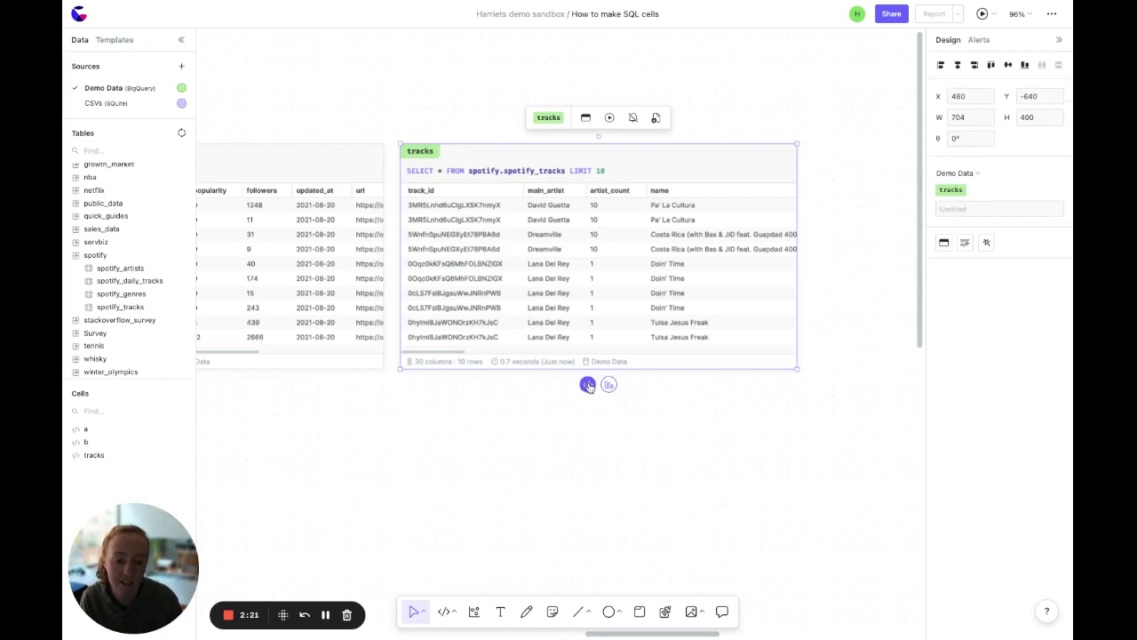
click(588, 385)
text(*)
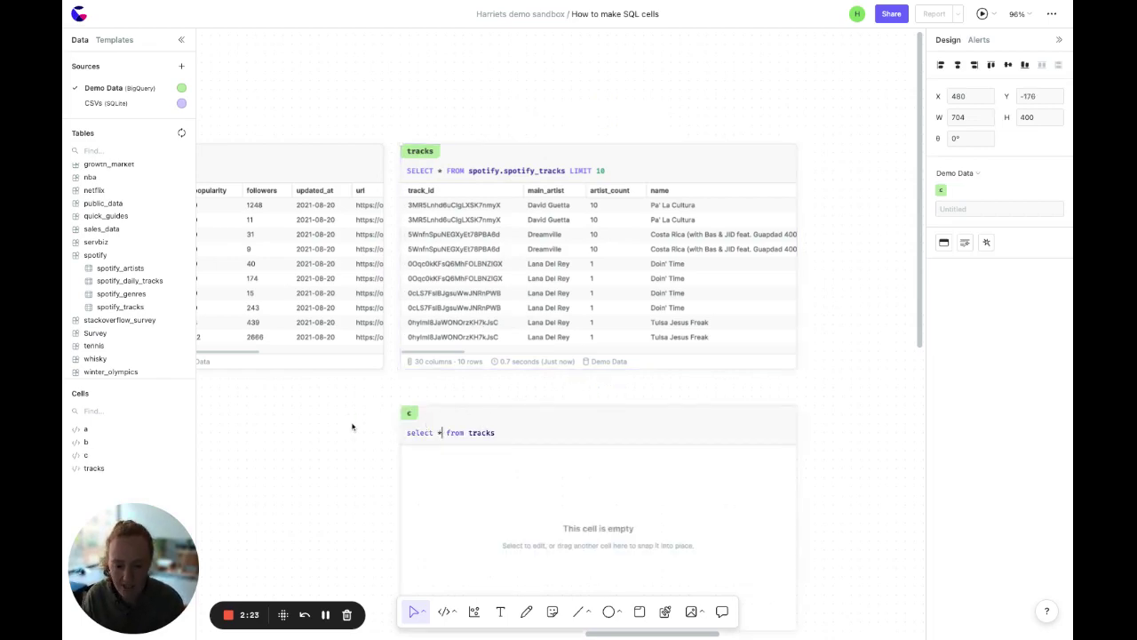
click(354, 429)
scroll(406, 449, down, 3)
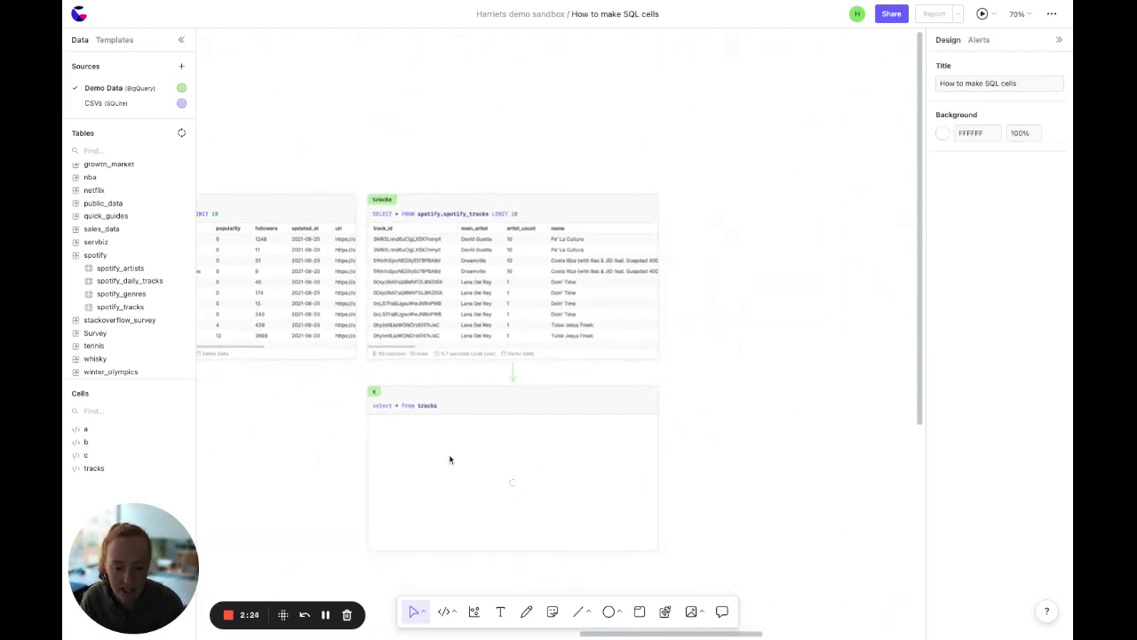
Move the child query cell below and between the spotify_artists and tracks cells.
drag(450, 456, 405, 510)
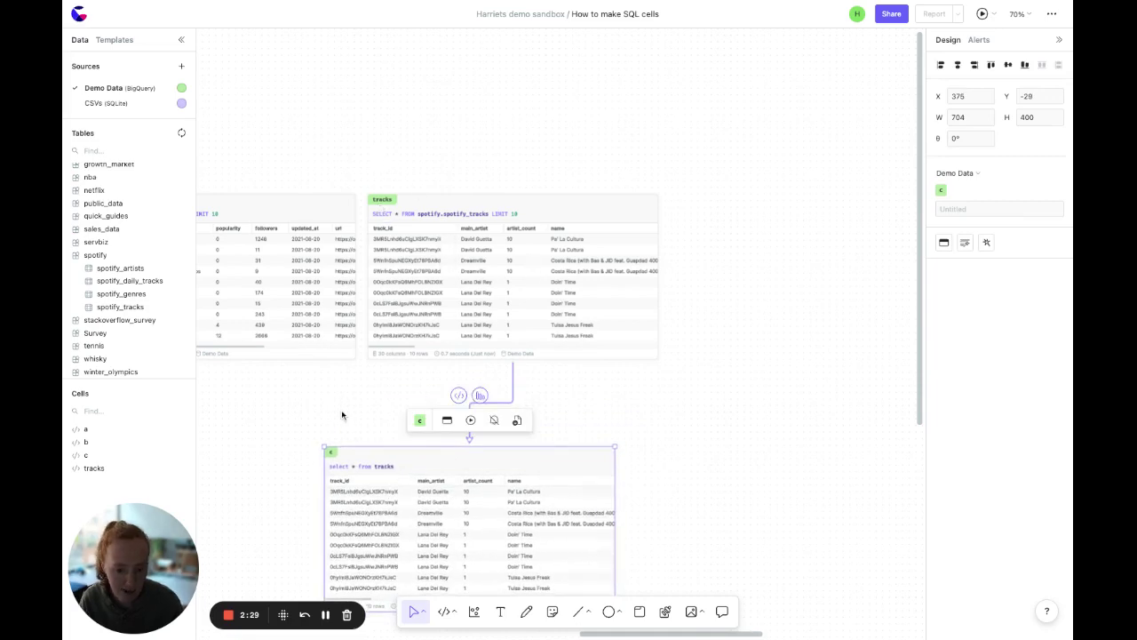
scroll(336, 364, left, 5)
drag(619, 535, 475, 503)
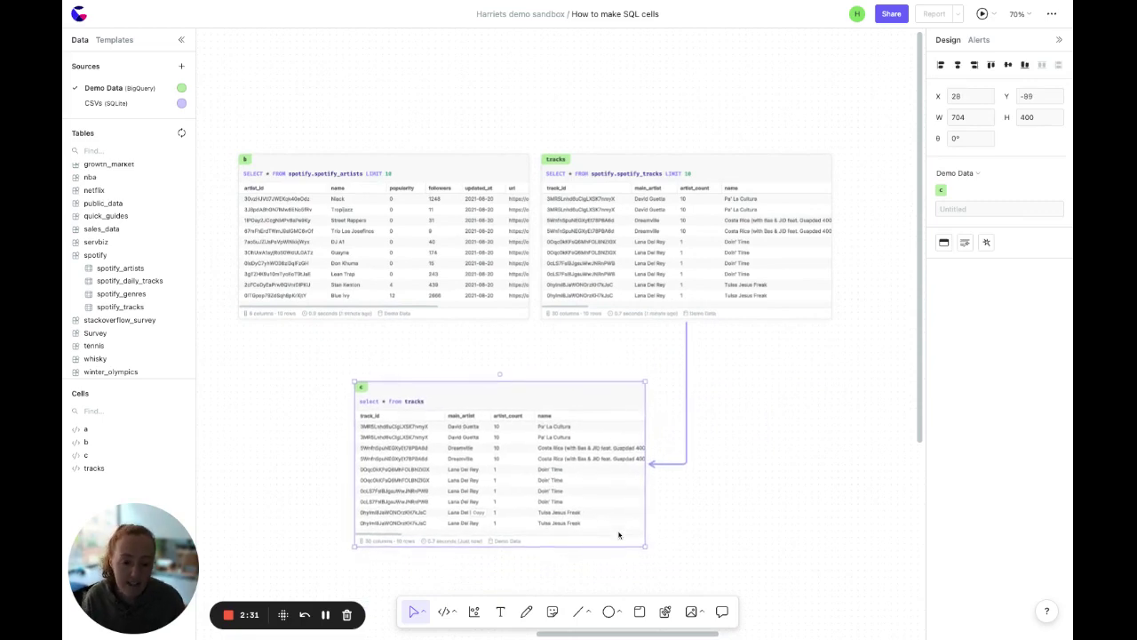
Extend the child cell's query with "left join b using (artist_id)" and run it.
click(435, 405)
text(left join bv)
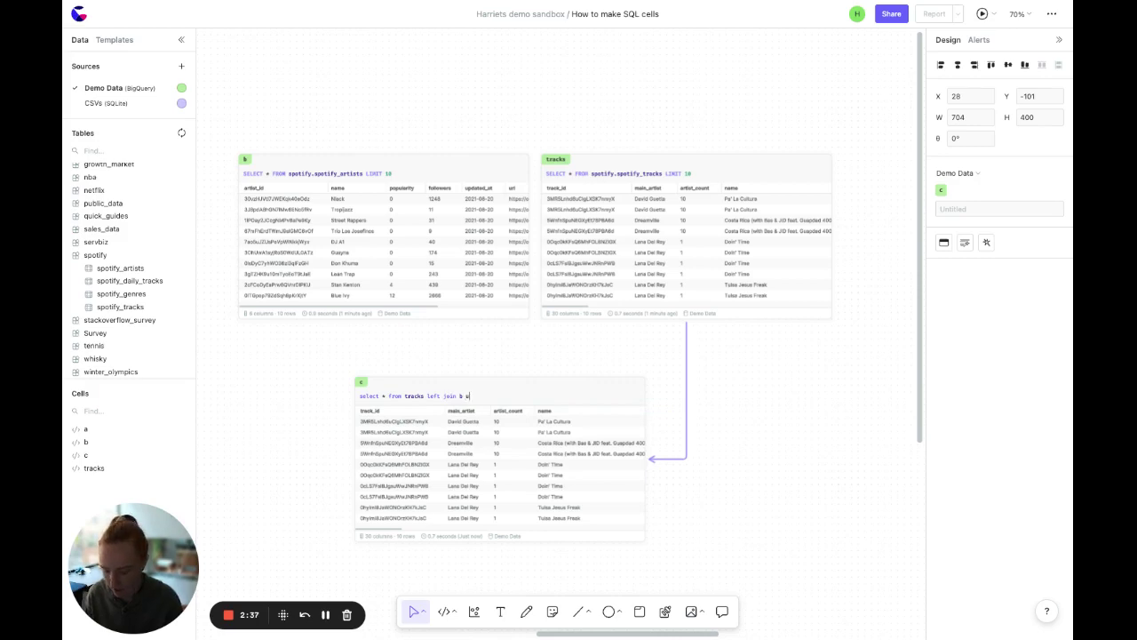
text(sing (artist)
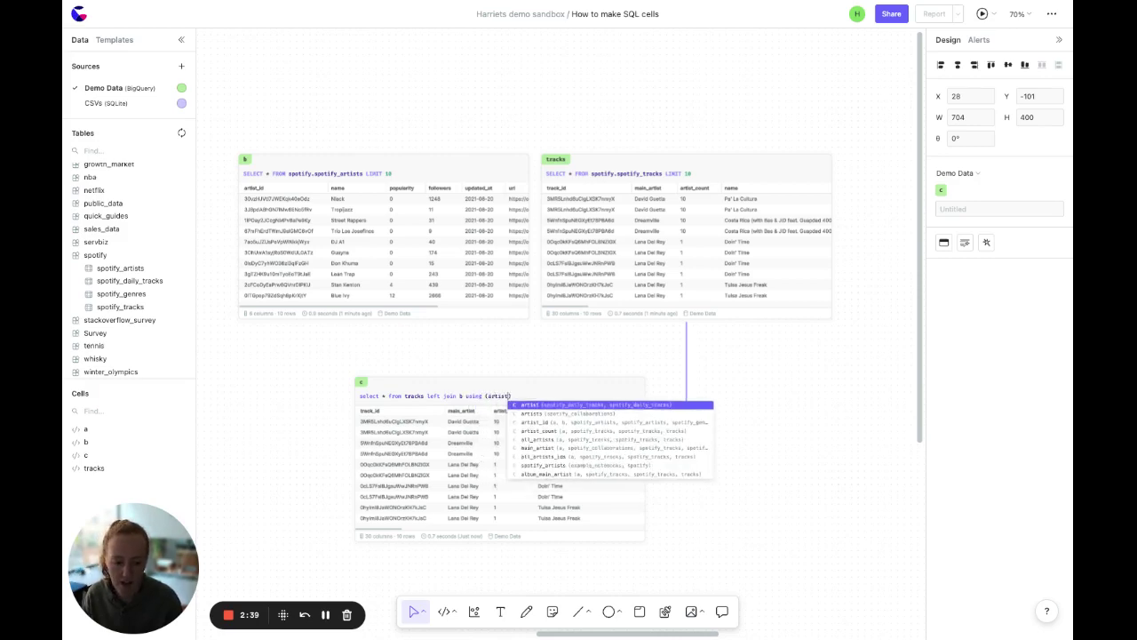
text(_)
key(Return)
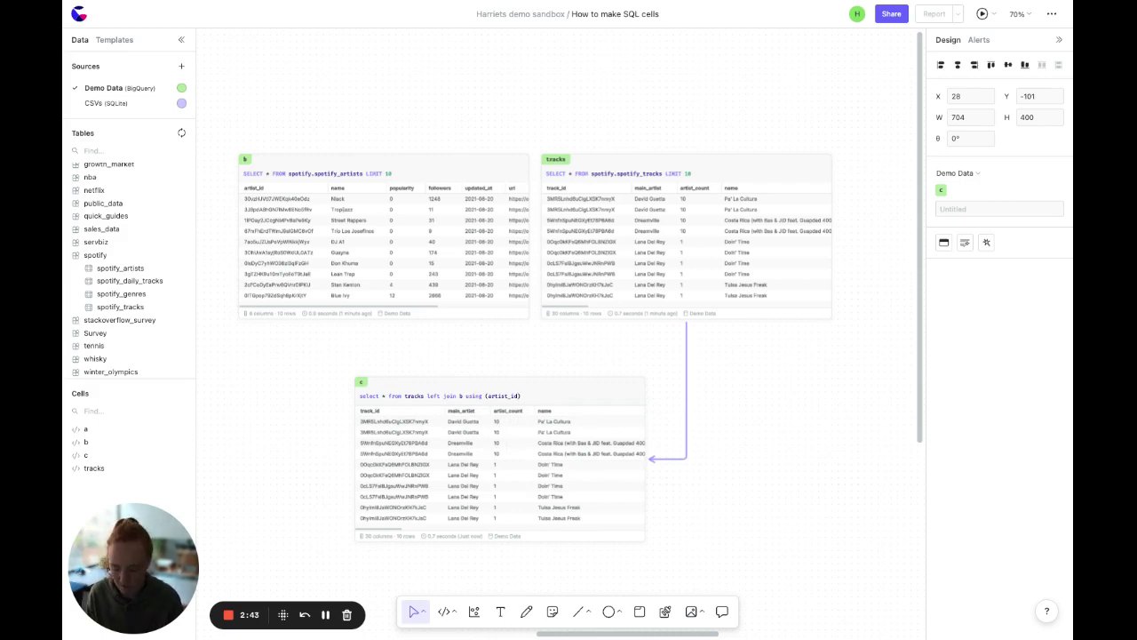
key(shift+Return)
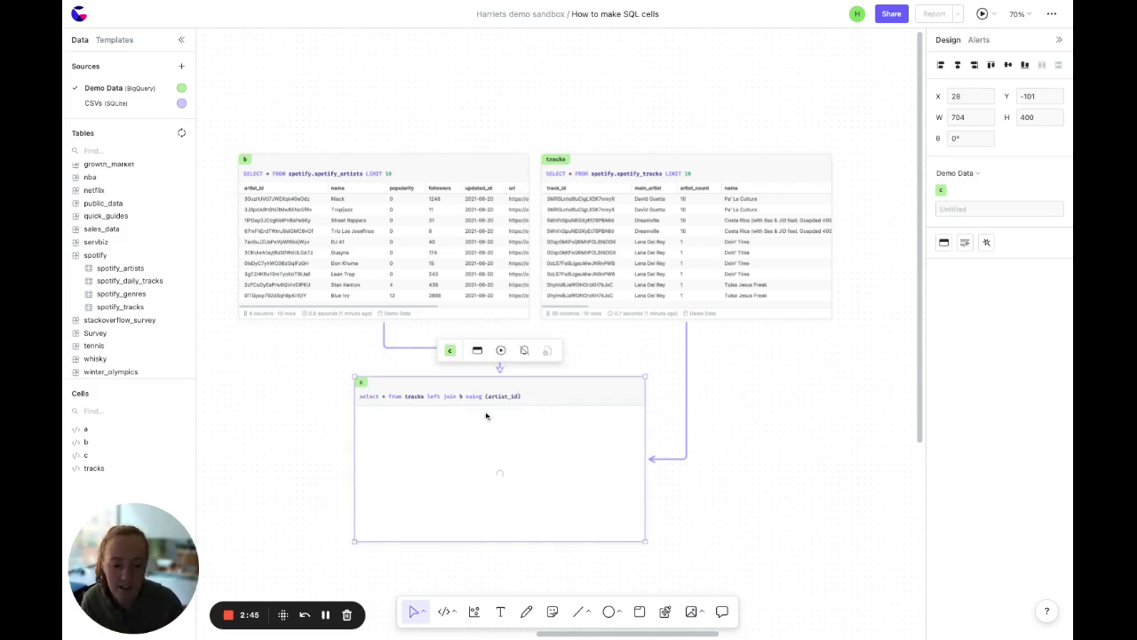
Put the from clause of the join query on its own line and centre the cell beneath its two source cells.
click(401, 395)
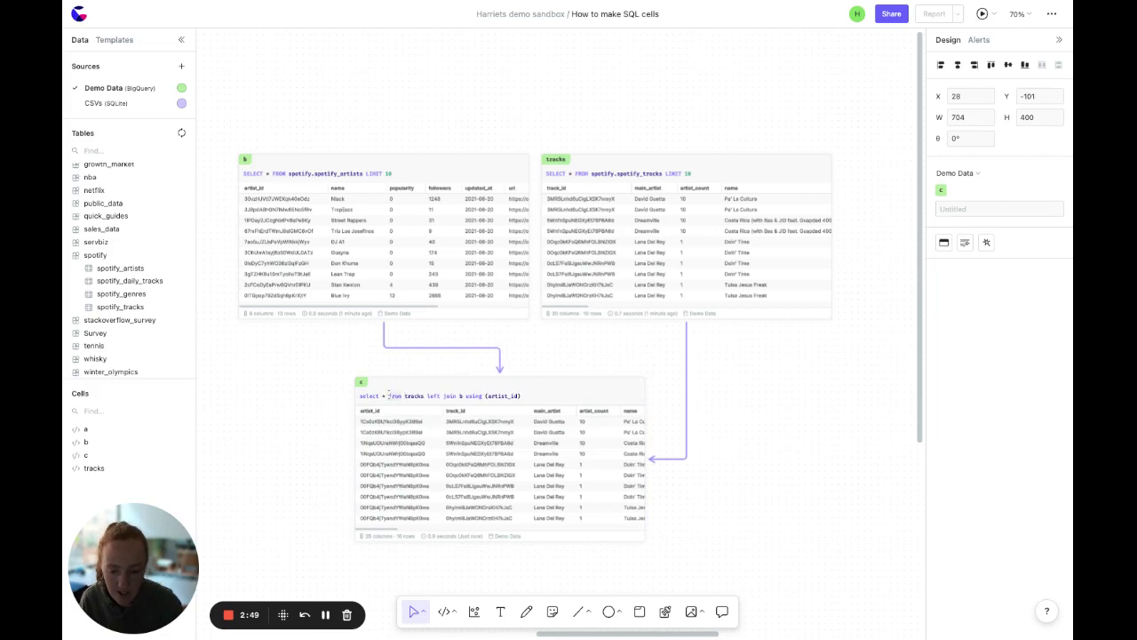
key(Return)
click(302, 410)
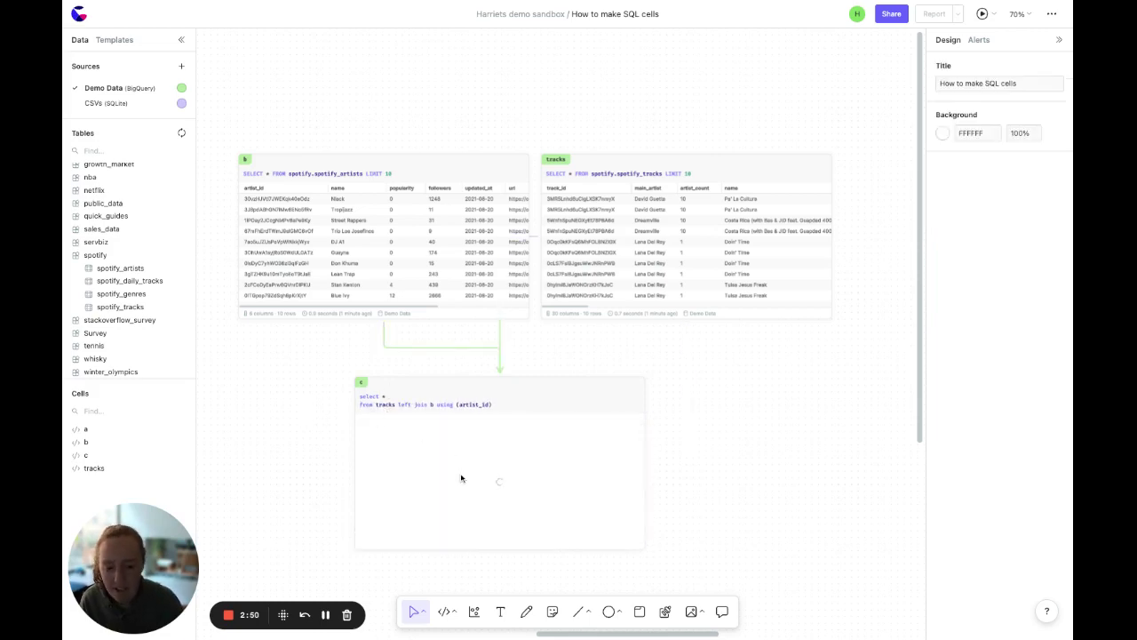
mouse_move(461, 478)
mouse_down()
mouse_move(490, 482)
mouse_move(466, 478)
mouse_up()
click(347, 447)
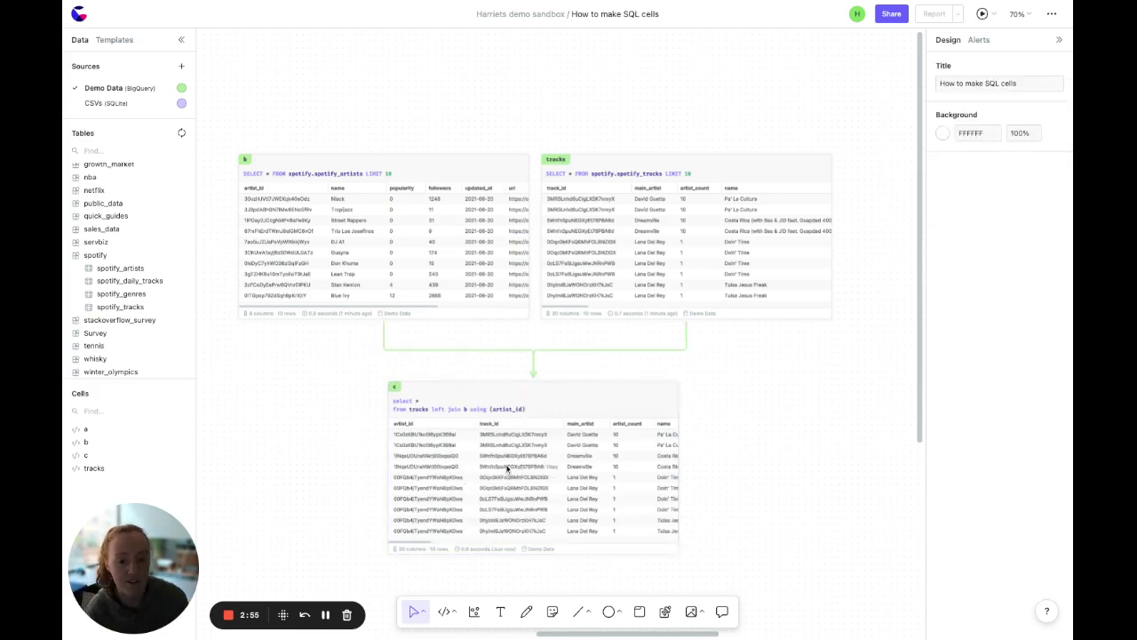
Set the LIMIT in the tracks cell's query to 20 and run it.
click(679, 174)
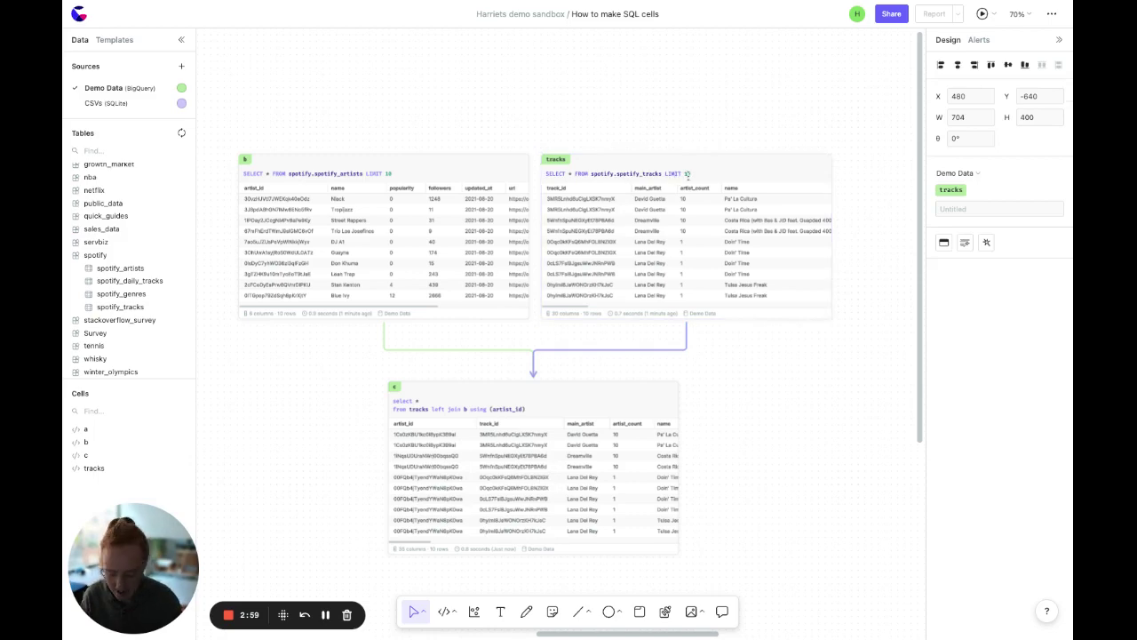
click(686, 126)
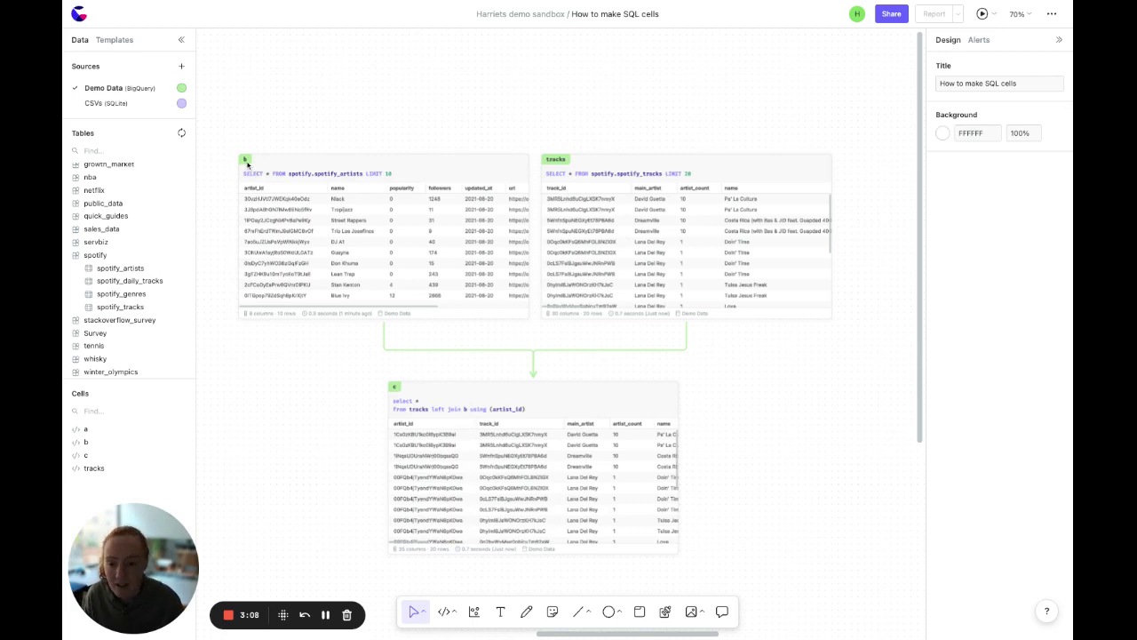
Rename the spotify_artists query cell to "artists".
click(246, 161)
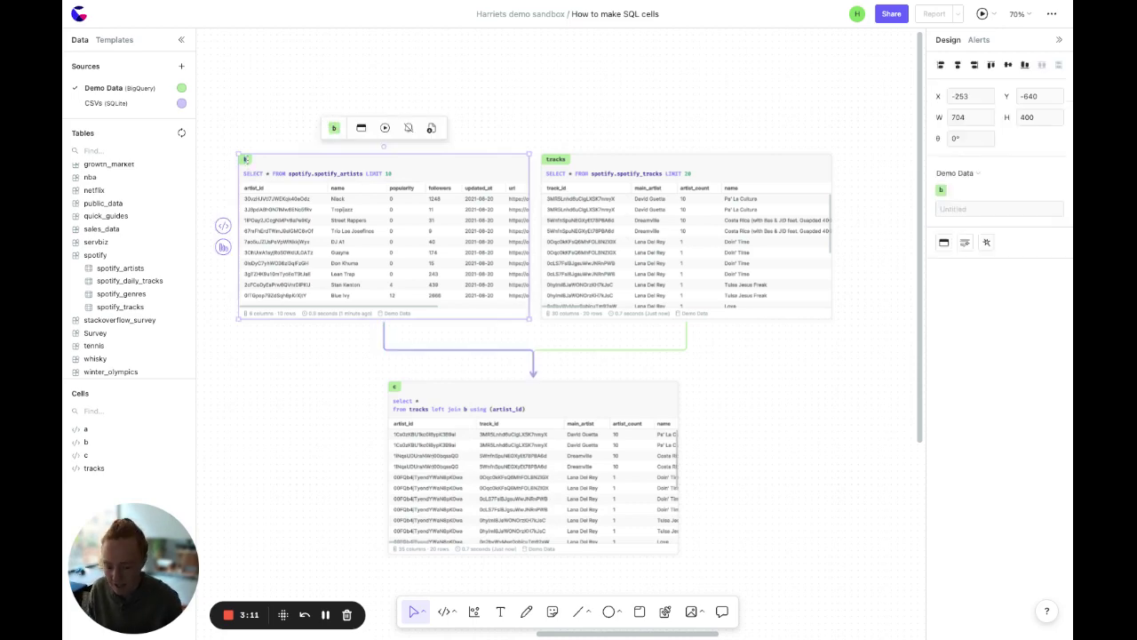
text(artists)
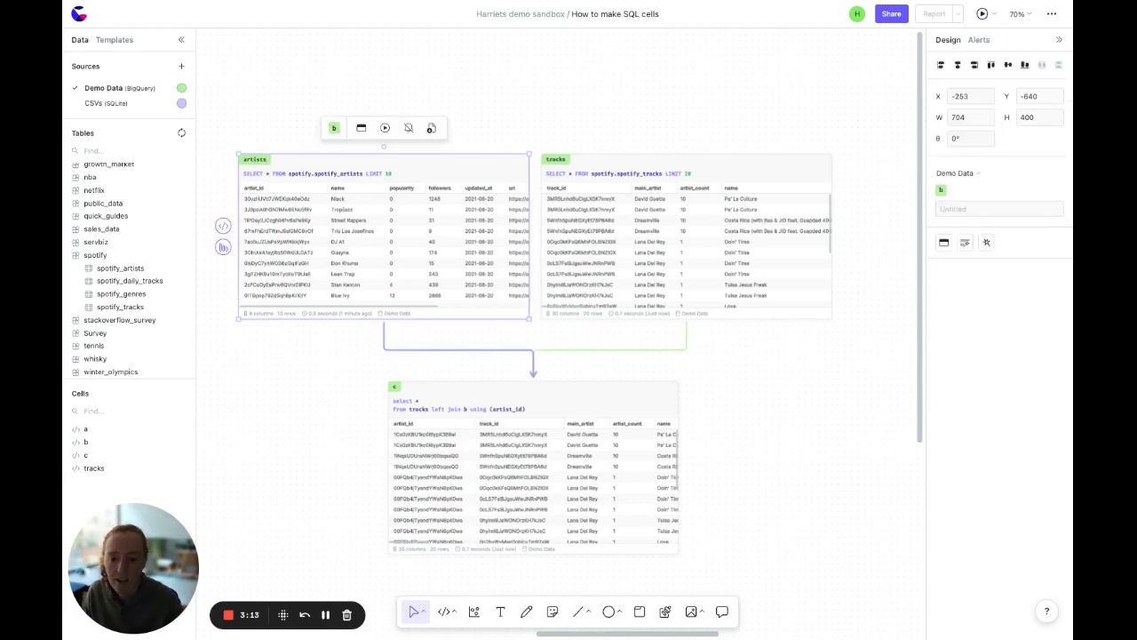
Commit the artists cell name and update the reference to it in the dependent join cell.
key(Return)
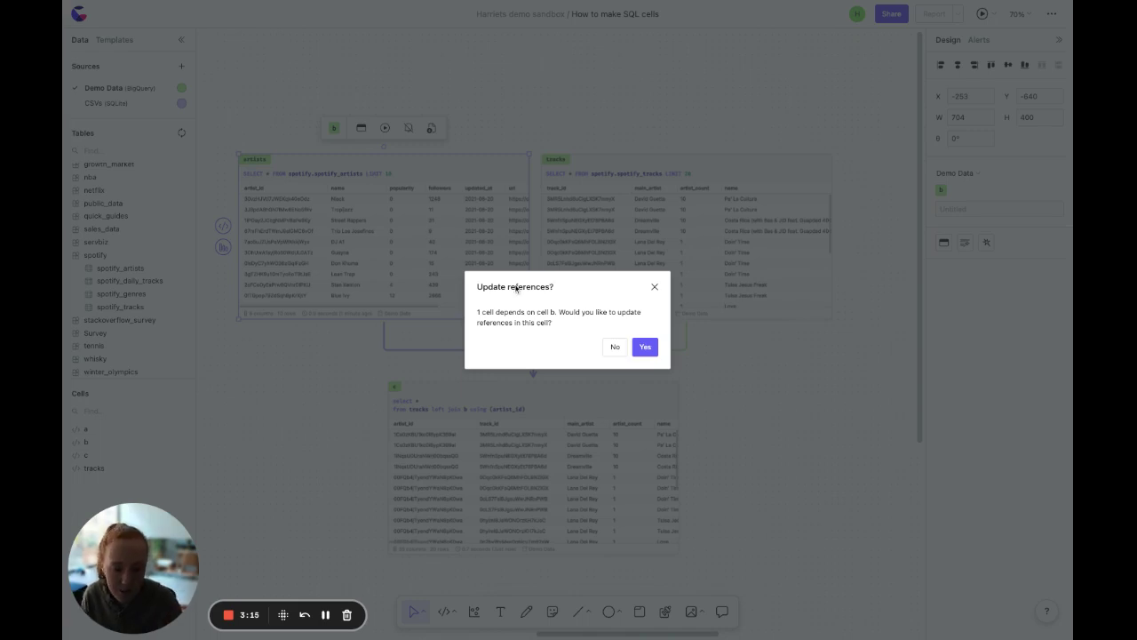
click(645, 346)
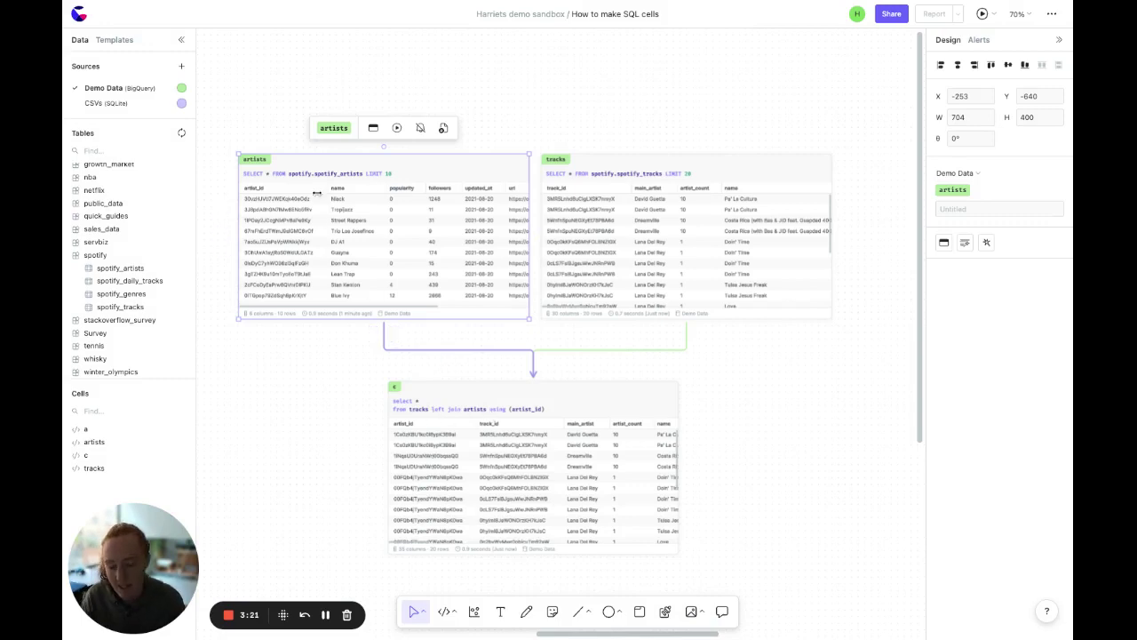
click(352, 390)
Hide and re-show the query input of join cell c, and format its SQL.
scroll(352, 390, down, 3)
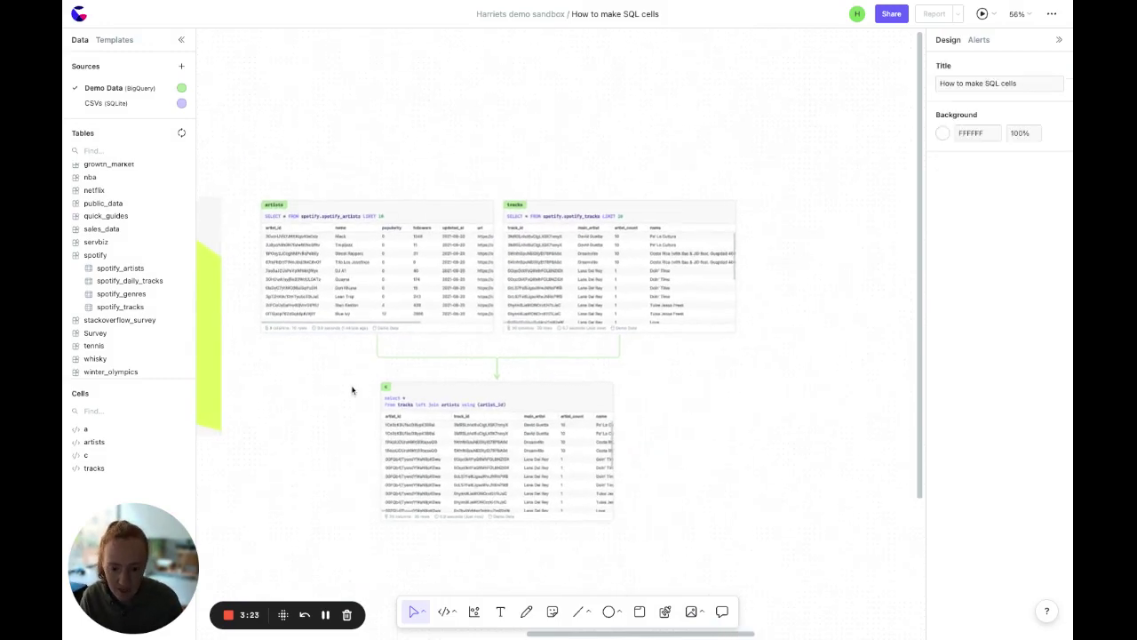
scroll(401, 262, down, 1)
scroll(401, 263, left, 1)
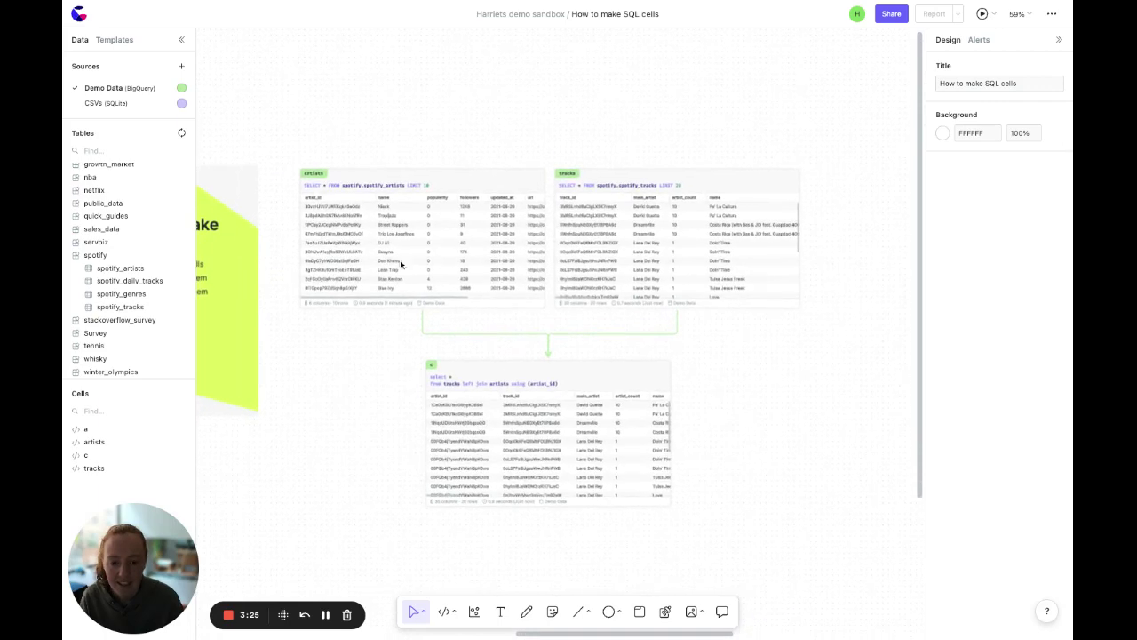
scroll(417, 426, left, 2)
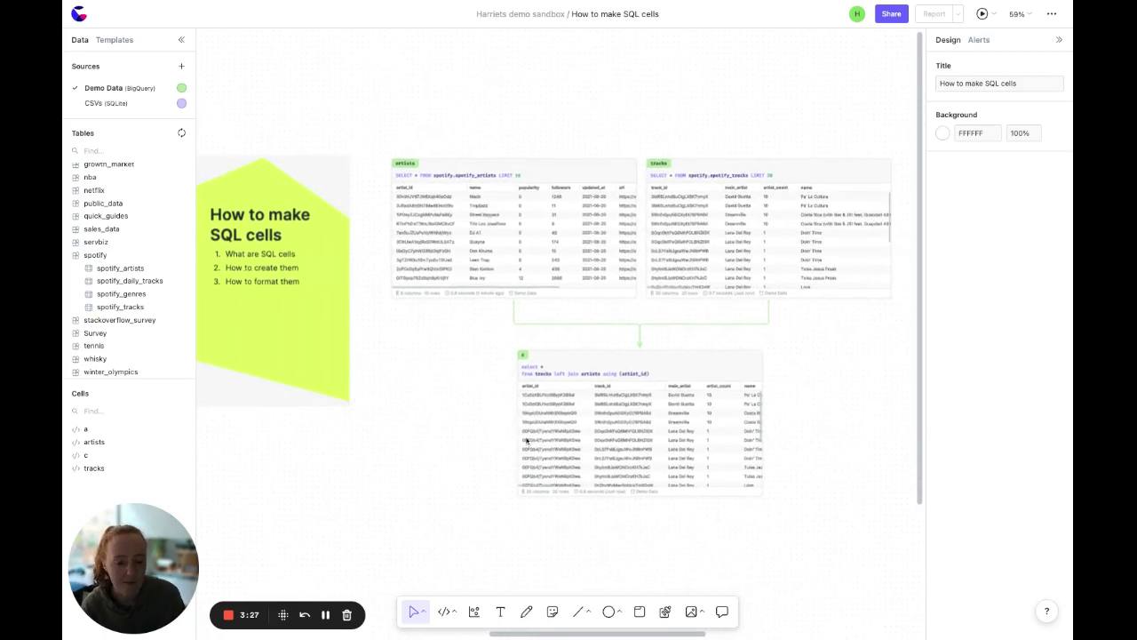
click(571, 452)
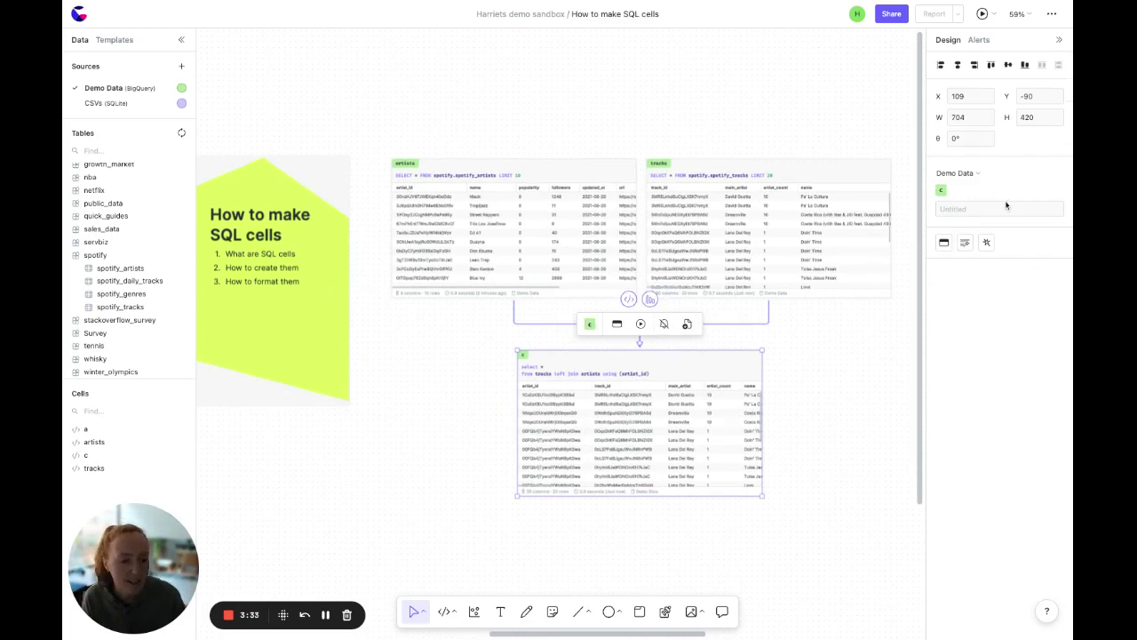
scroll(782, 427, right, 3)
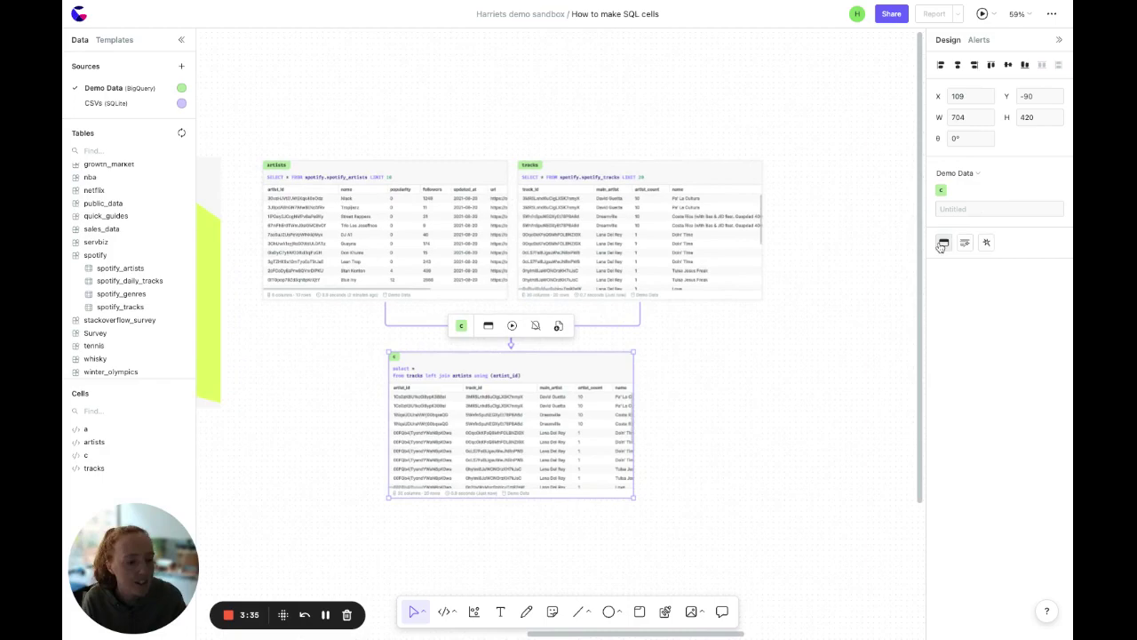
scroll(640, 417, up, 5)
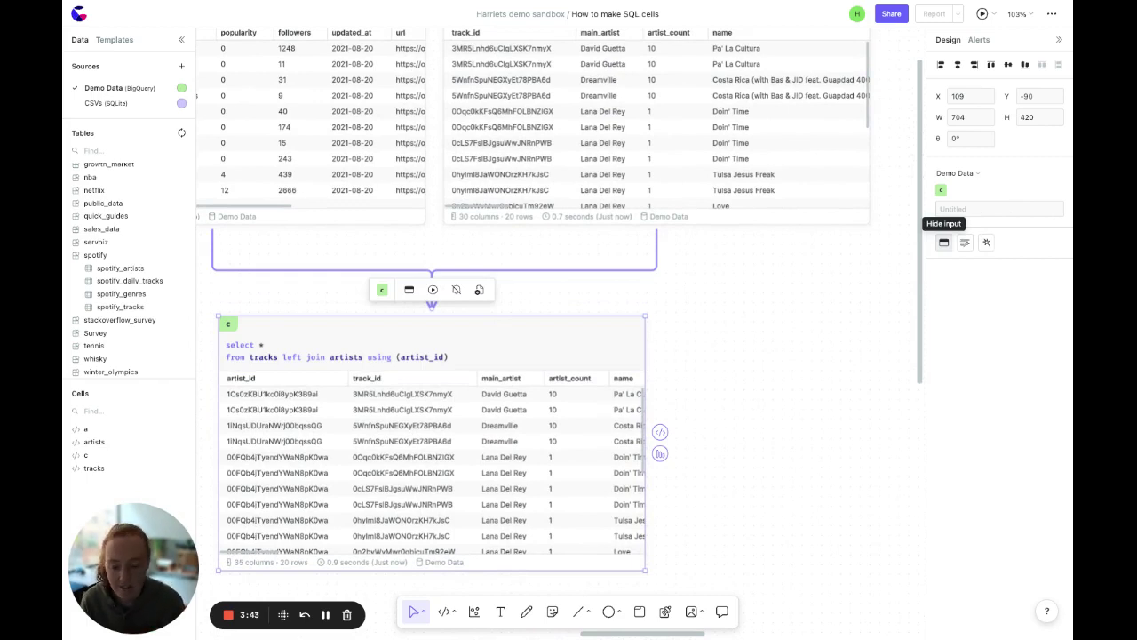
click(944, 241)
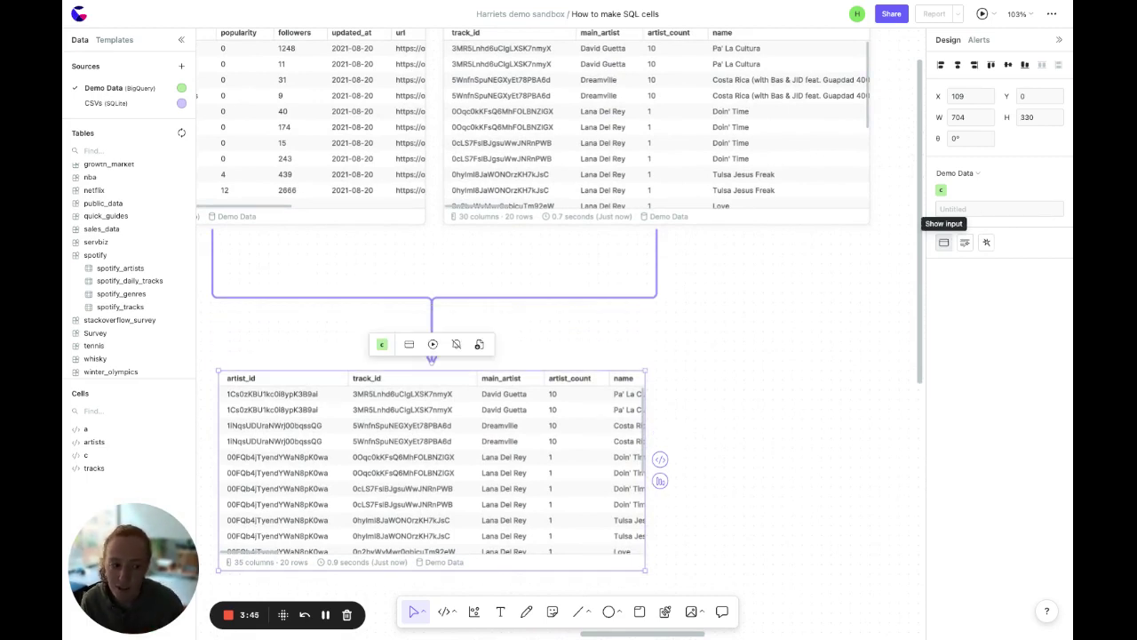
click(944, 242)
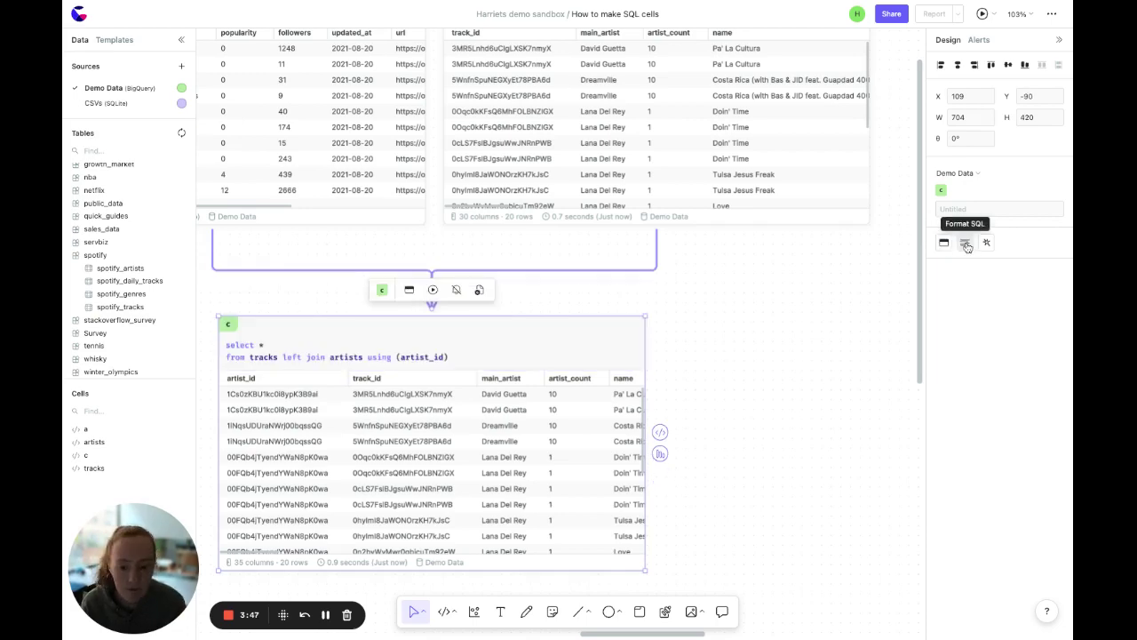
click(966, 246)
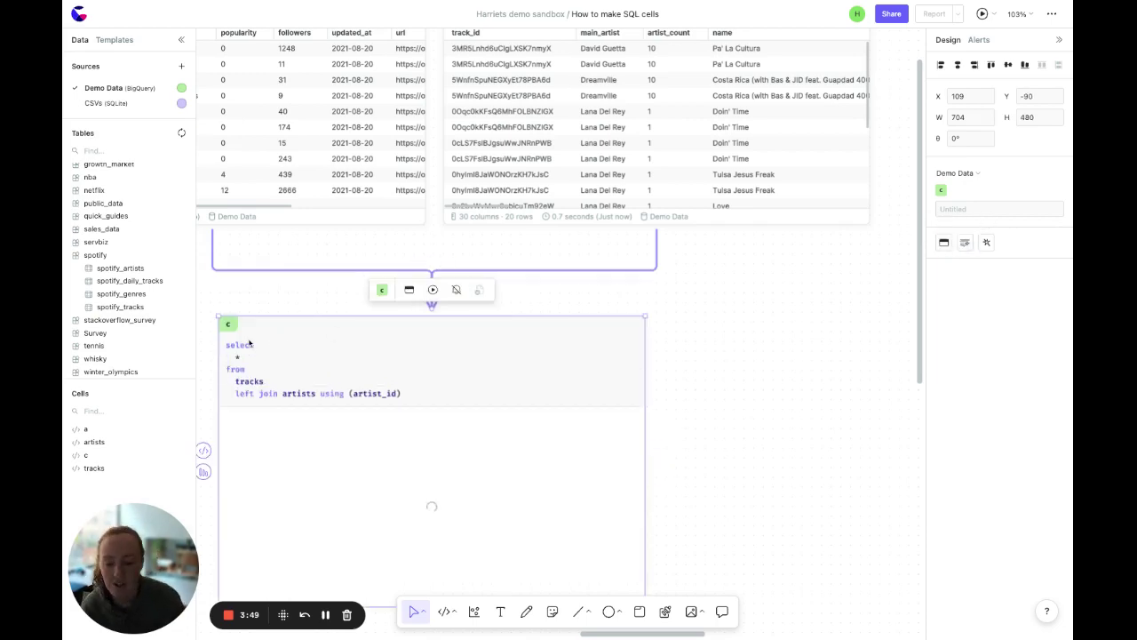
Split the CTE query in cell a into separate linked cells for artists_1, tracks_1 and the final join.
scroll(275, 365, down, 5)
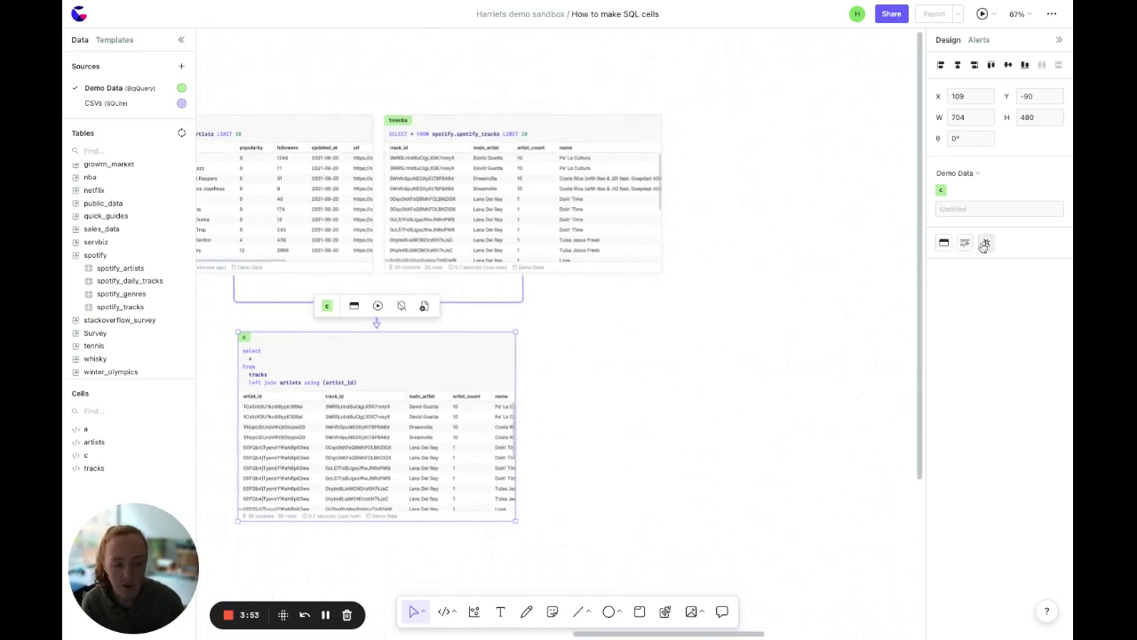
click(988, 243)
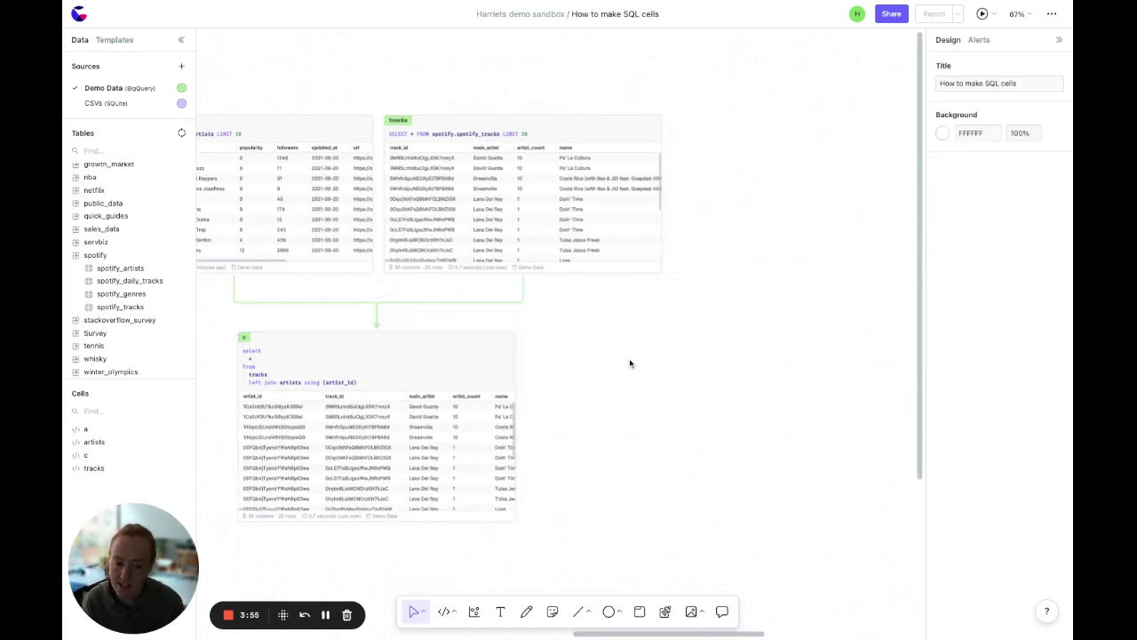
scroll(418, 361, up, 5)
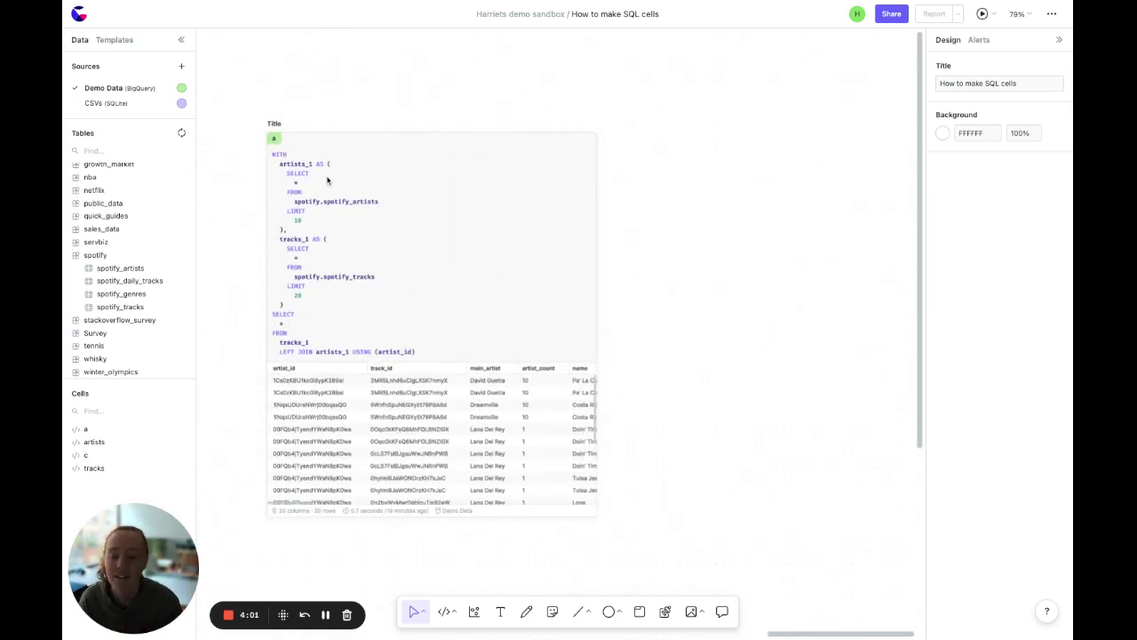
scroll(316, 276, down, 2)
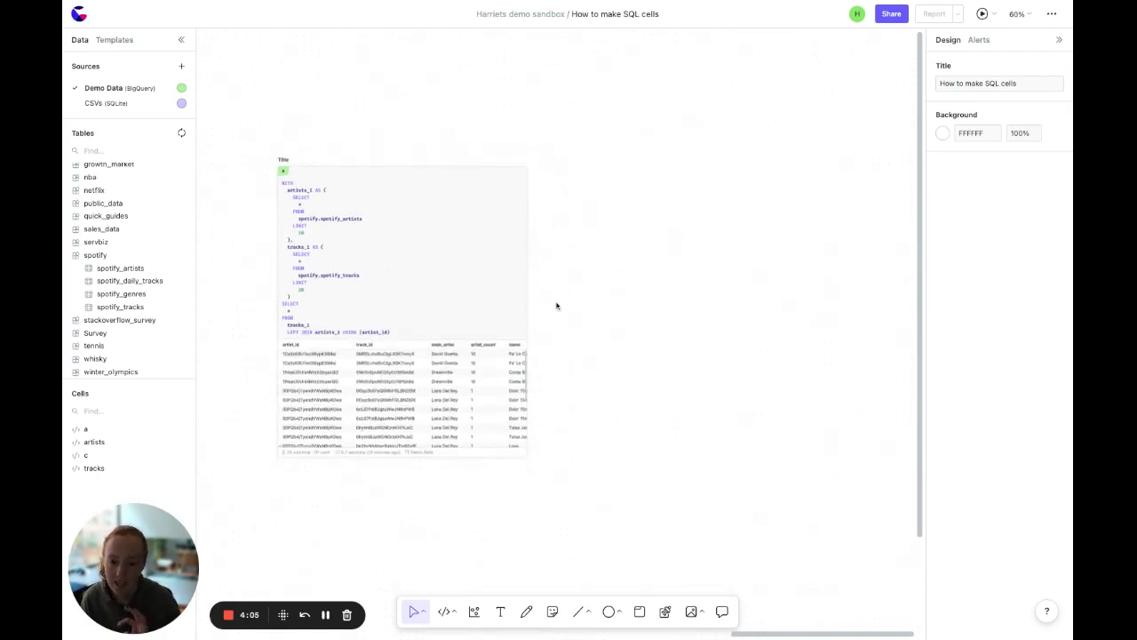
click(401, 374)
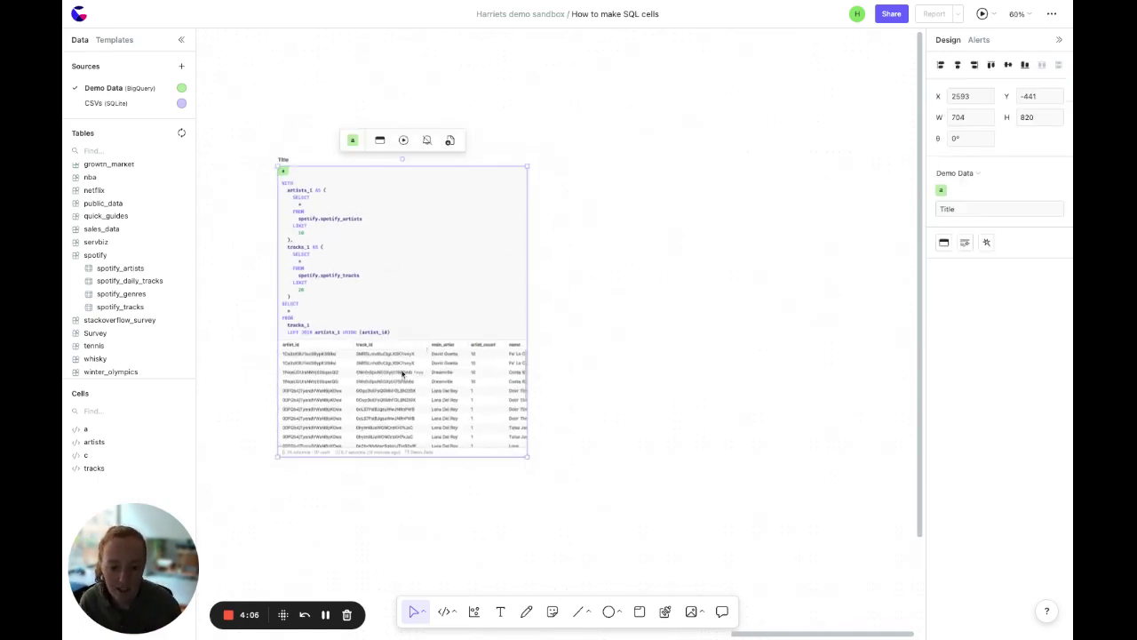
click(985, 243)
scroll(350, 275, down, 2)
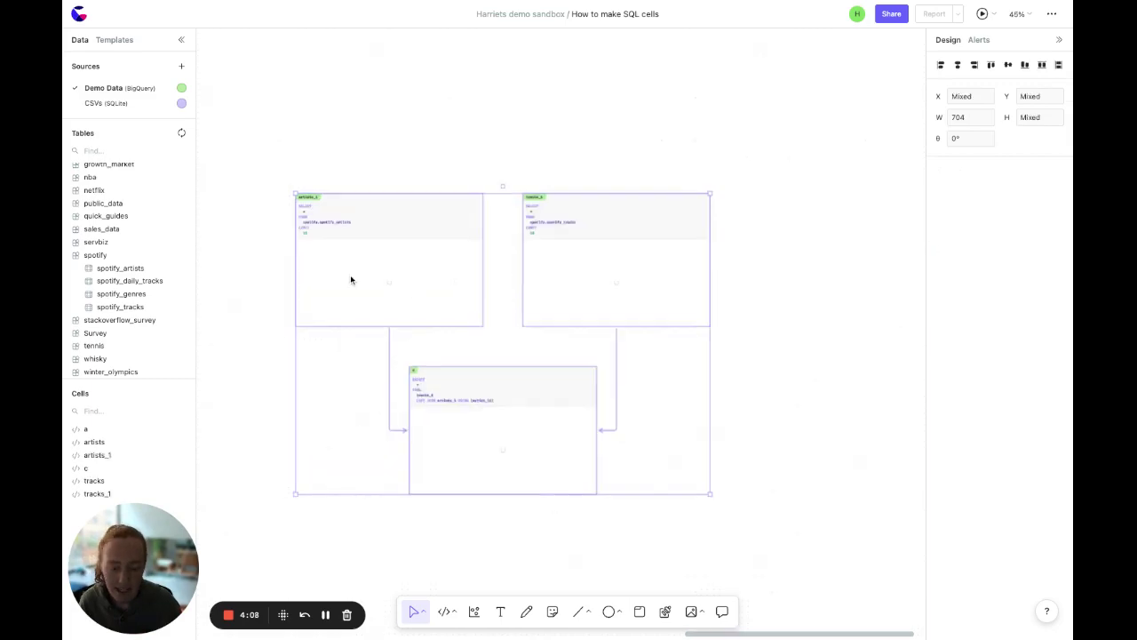
click(352, 418)
Give join cell c the title "Title".
scroll(306, 399, left, 7)
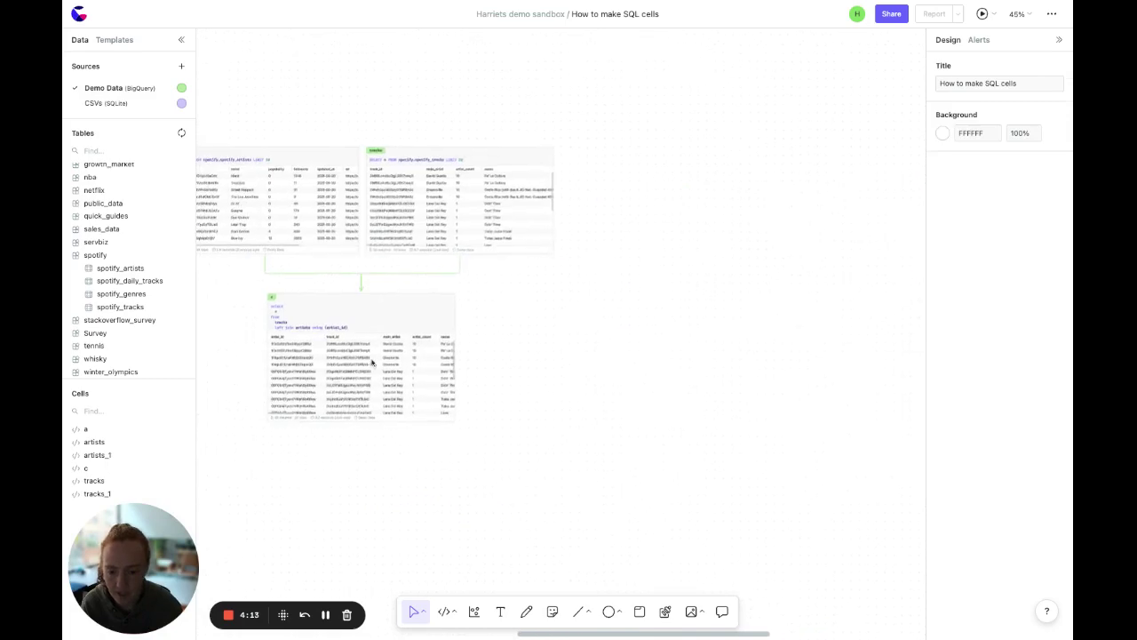
scroll(382, 358, left, 1)
scroll(382, 358, up, 1)
click(383, 356)
scroll(382, 356, up, 2)
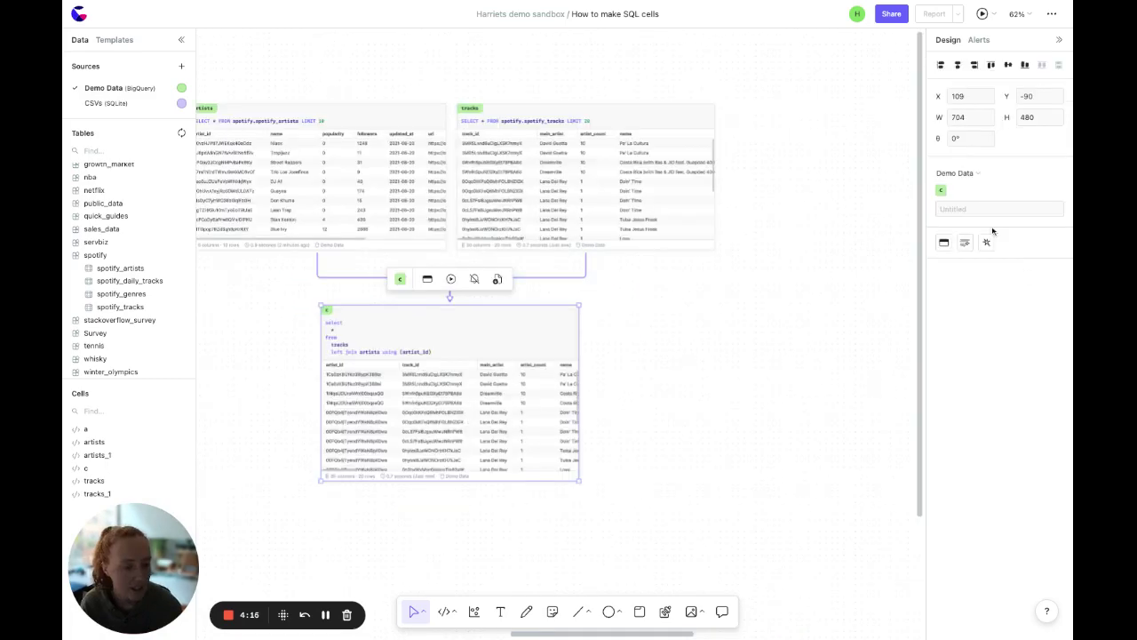
click(963, 209)
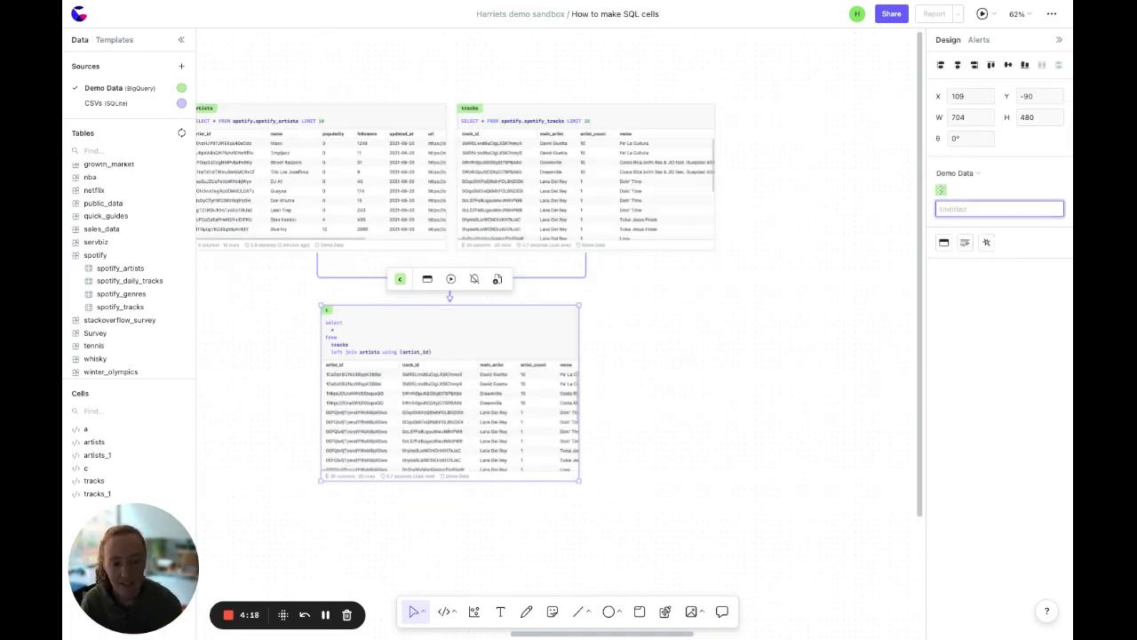
click(942, 190)
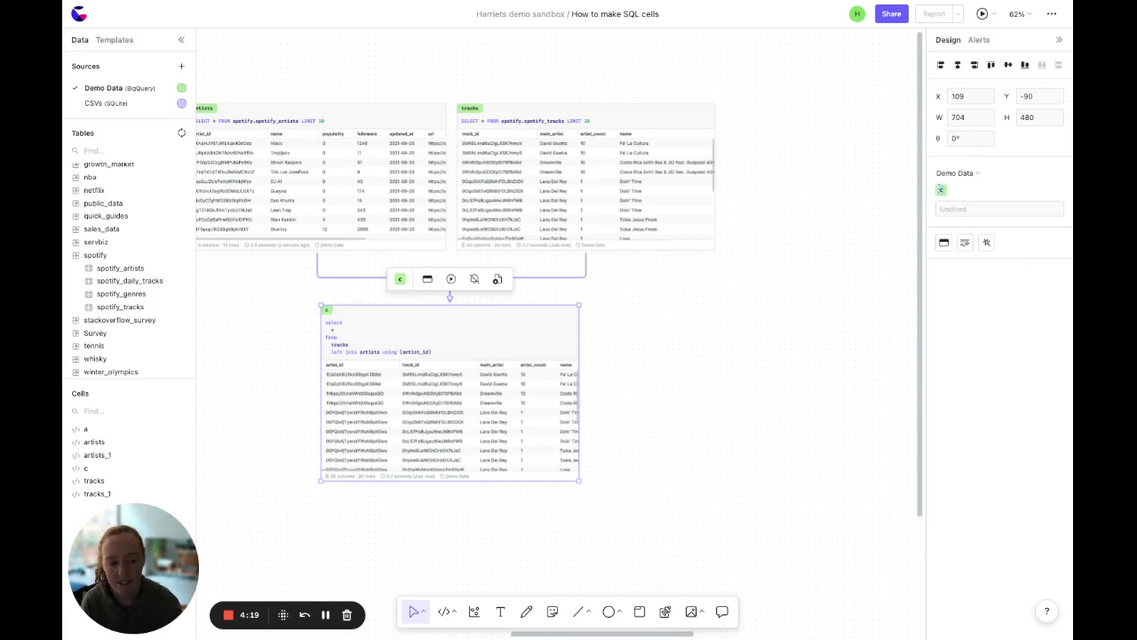
click(955, 209)
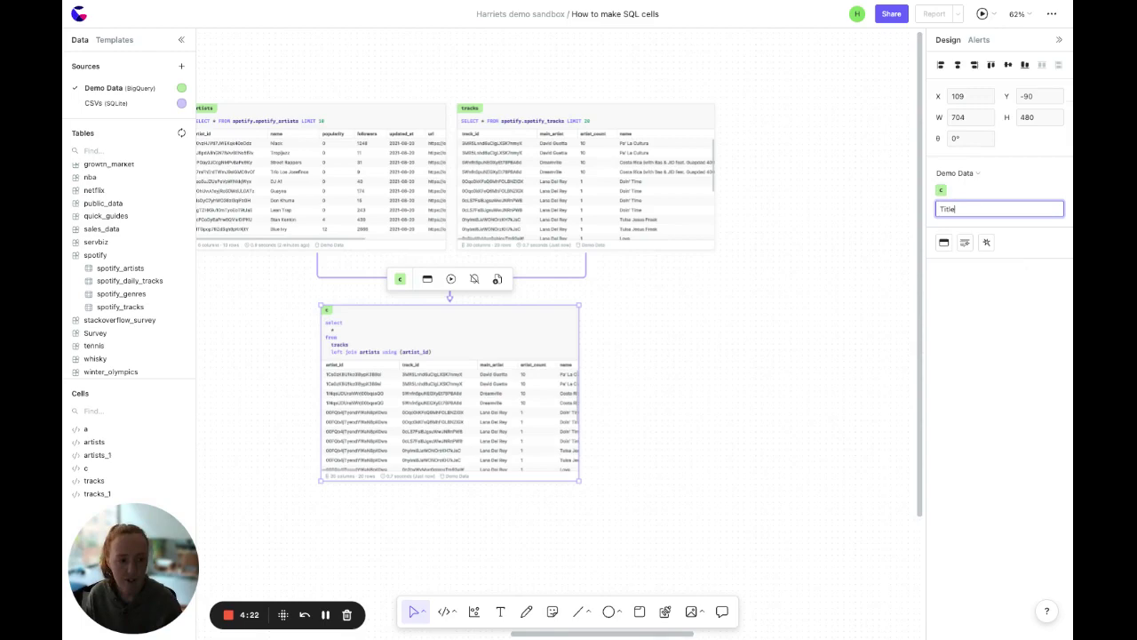
key(Return)
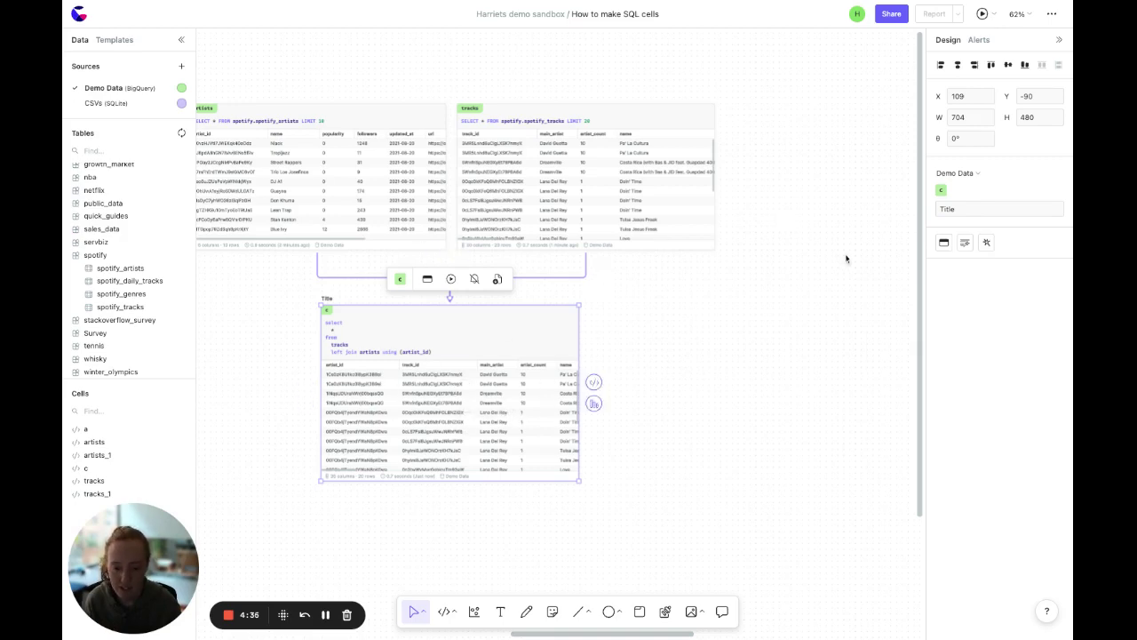
Hide the query input of the titled join cell so only its results table is displayed.
click(943, 244)
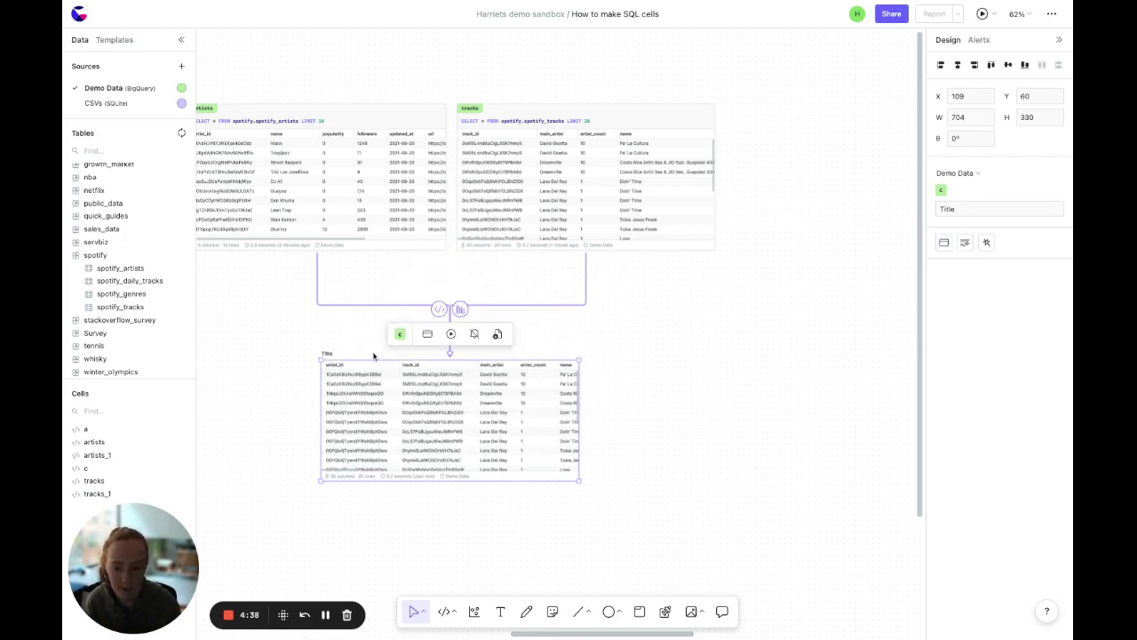
click(271, 355)
scroll(271, 355, down, 5)
scroll(270, 355, left, 1)
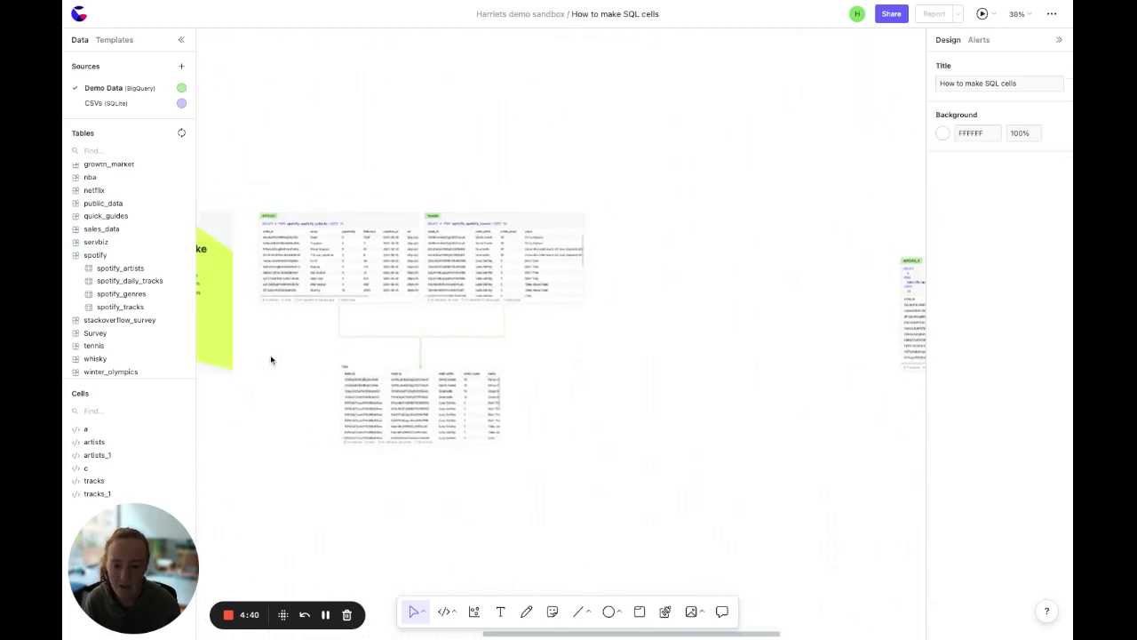
scroll(304, 395, up, 5)
scroll(304, 399, up, 1)
Check which data sources can be chosen for the join cell, keeping Demo Data.
click(471, 396)
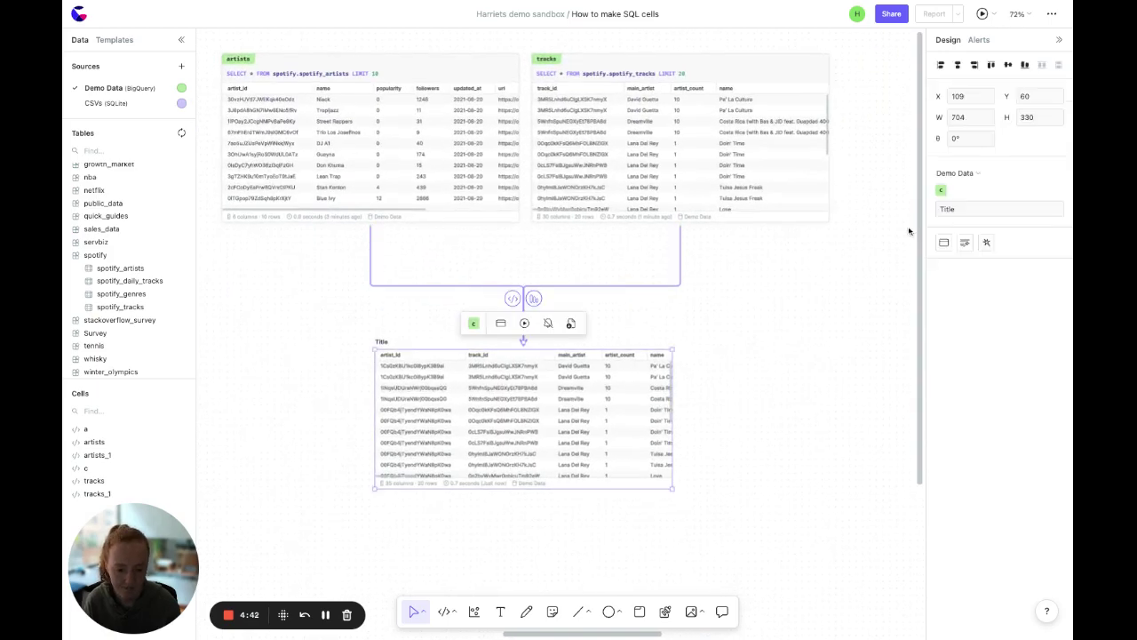
click(956, 174)
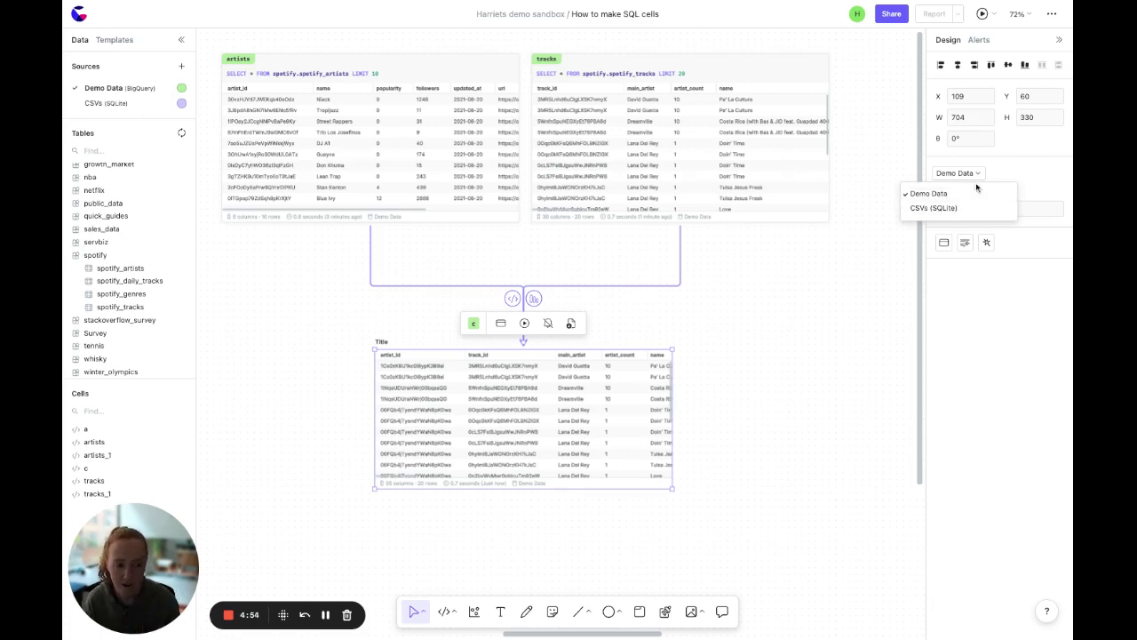
click(1007, 178)
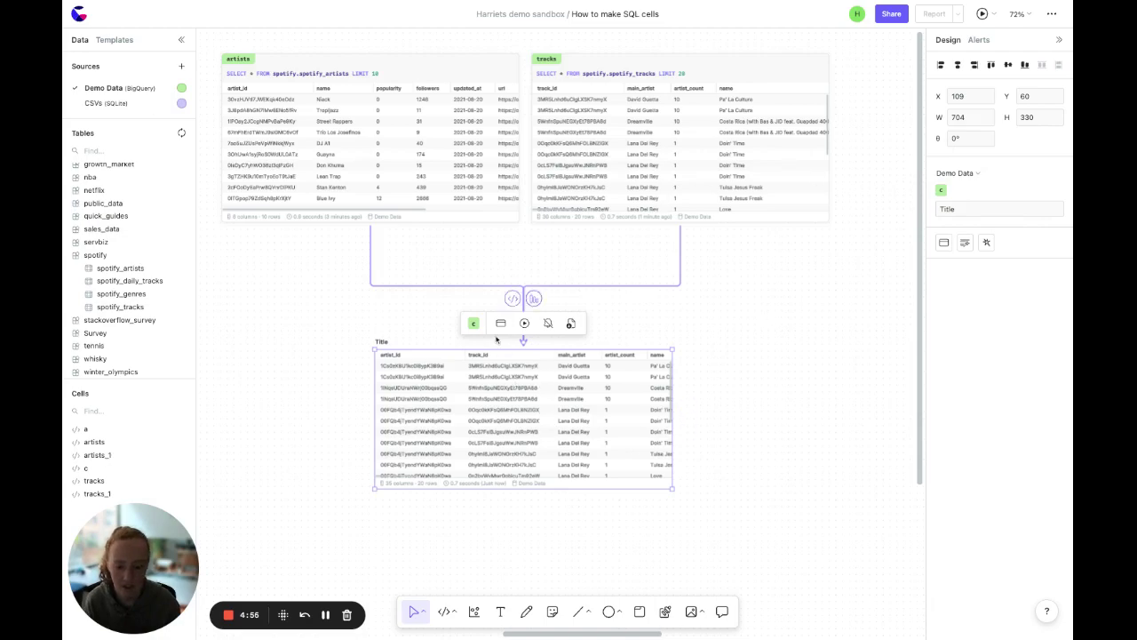
Show the join cell's query input and run the query.
scroll(498, 345, up, 5)
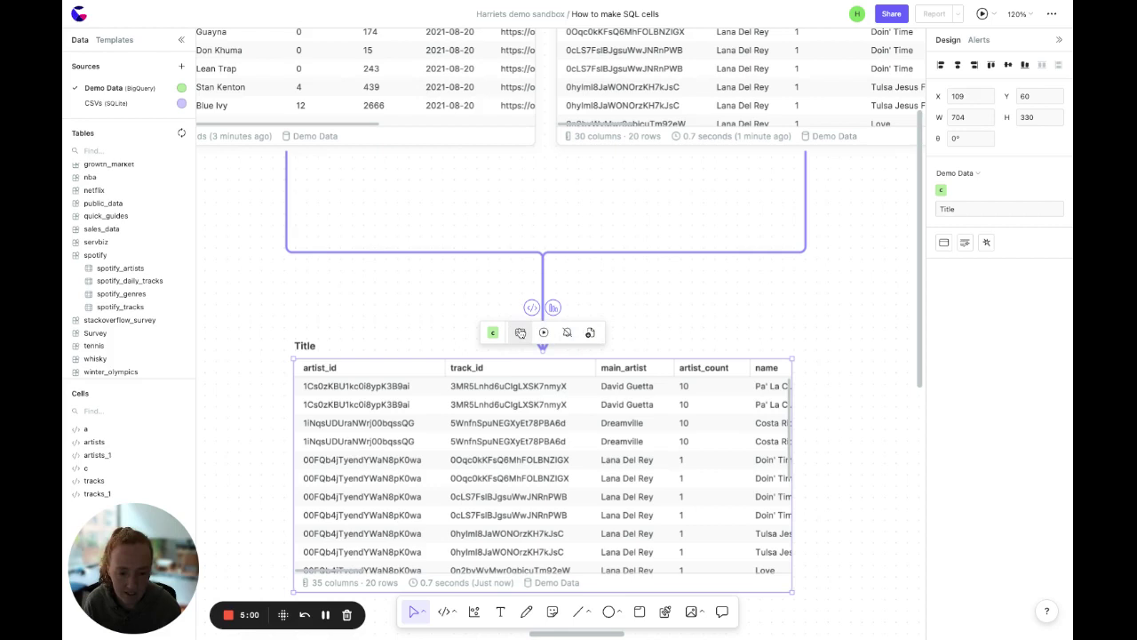
click(518, 331)
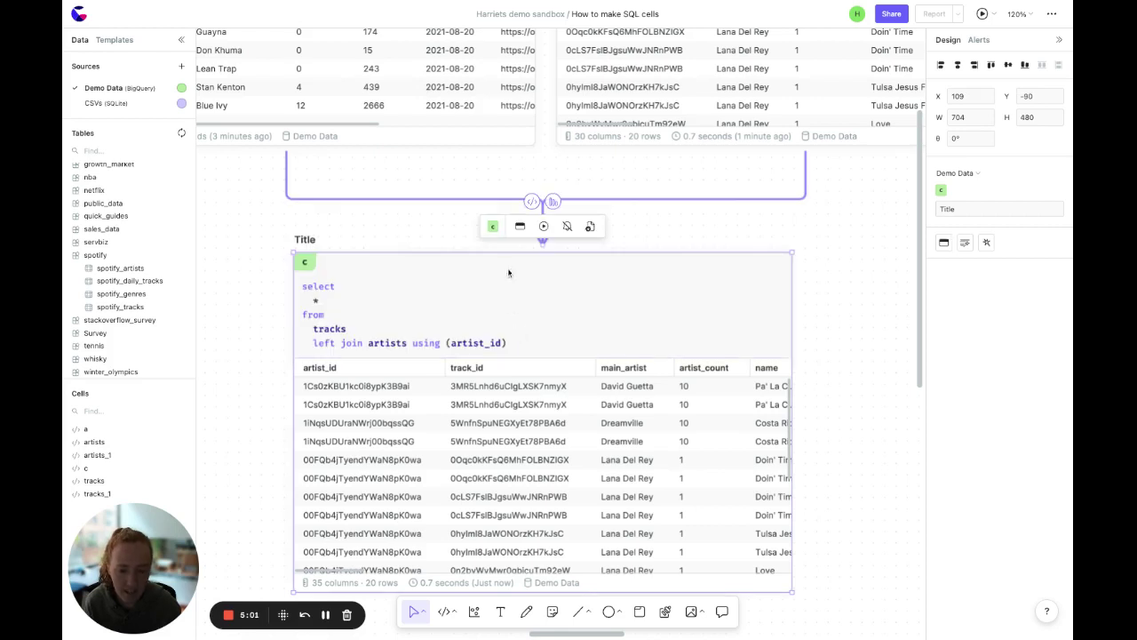
click(545, 227)
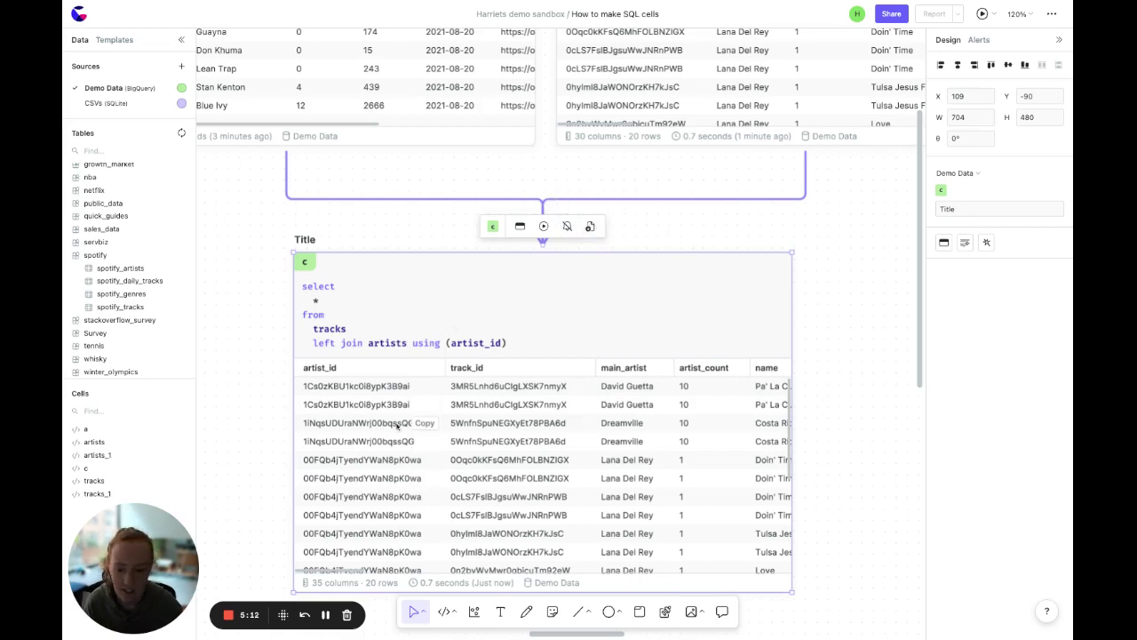
Make the join cell's query area taller and resize the whole cell to about 1222 wide by 638 high.
scroll(405, 423, down, 3)
mouse_move(395, 380)
mouse_down()
mouse_move(395, 427)
mouse_move(395, 396)
mouse_up()
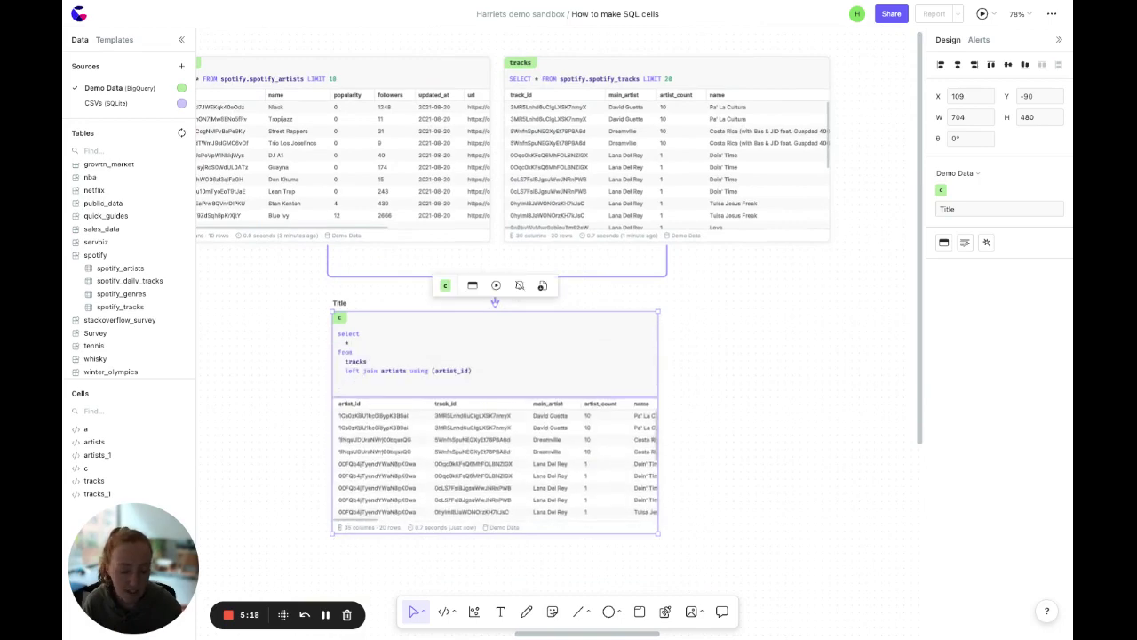
double_click(655, 530)
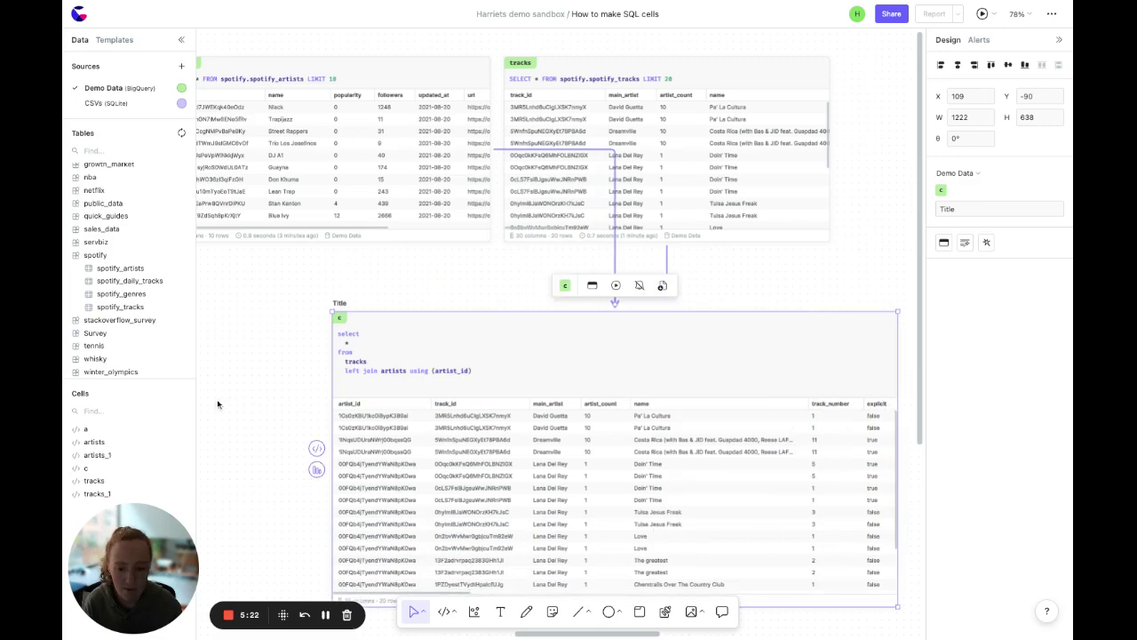
scroll(245, 387, down, 5)
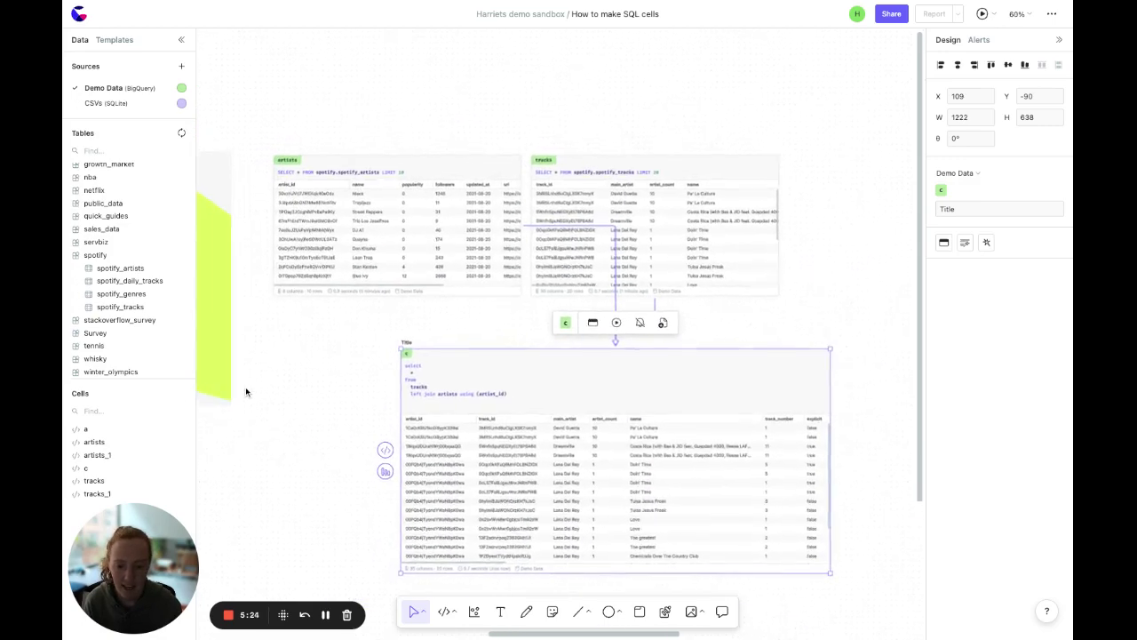
click(245, 387)
scroll(245, 387, down, 2)
scroll(245, 387, left, 2)
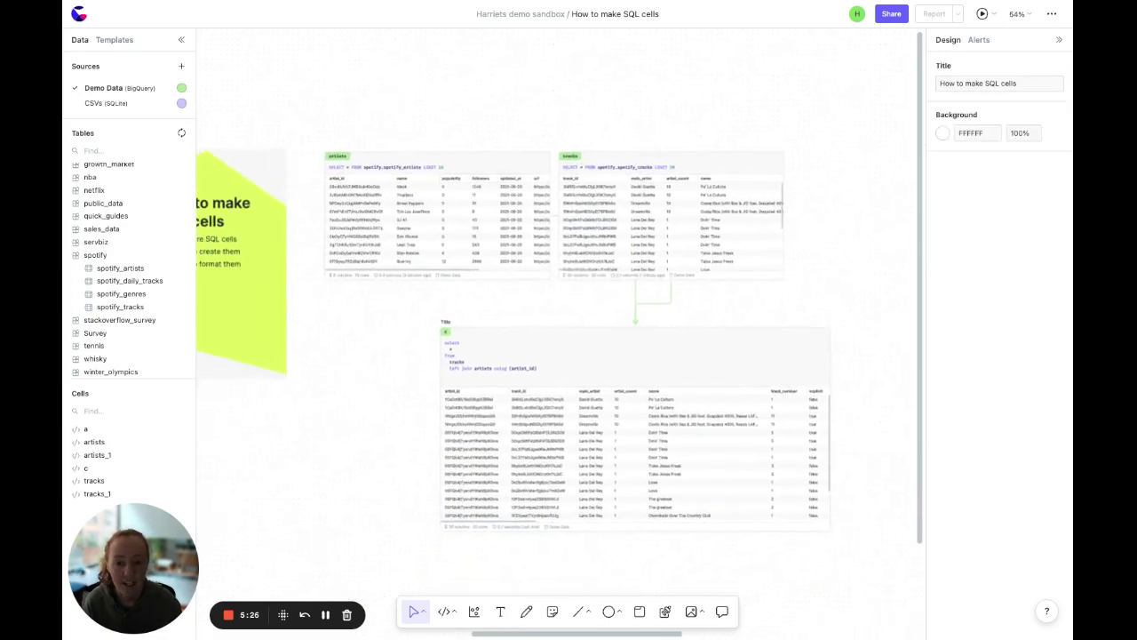
scroll(245, 386, left, 1)
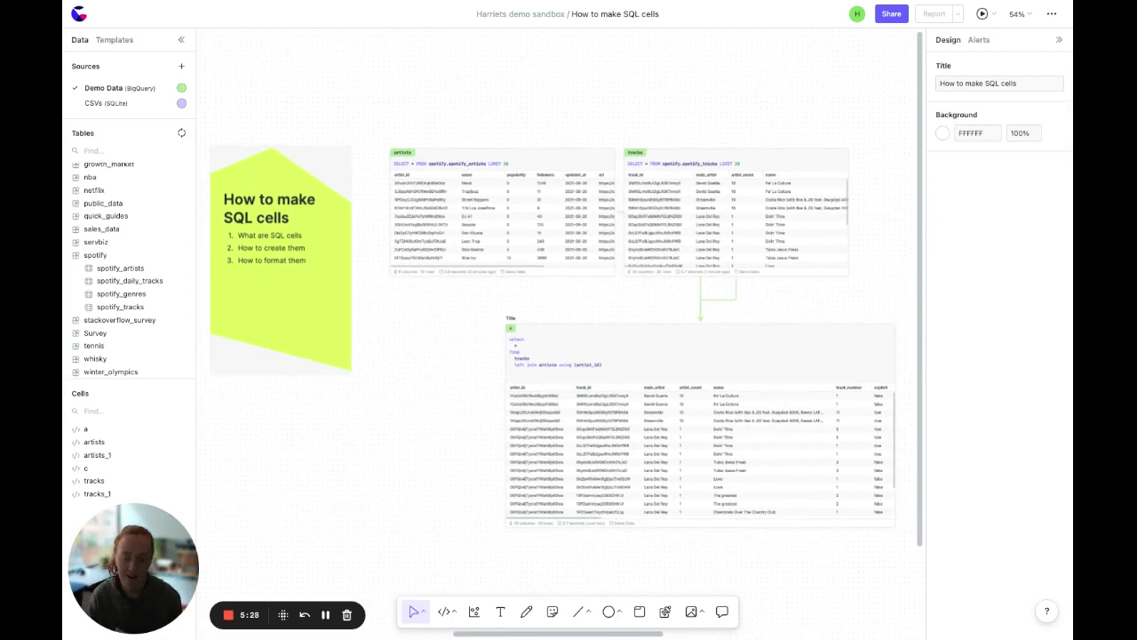